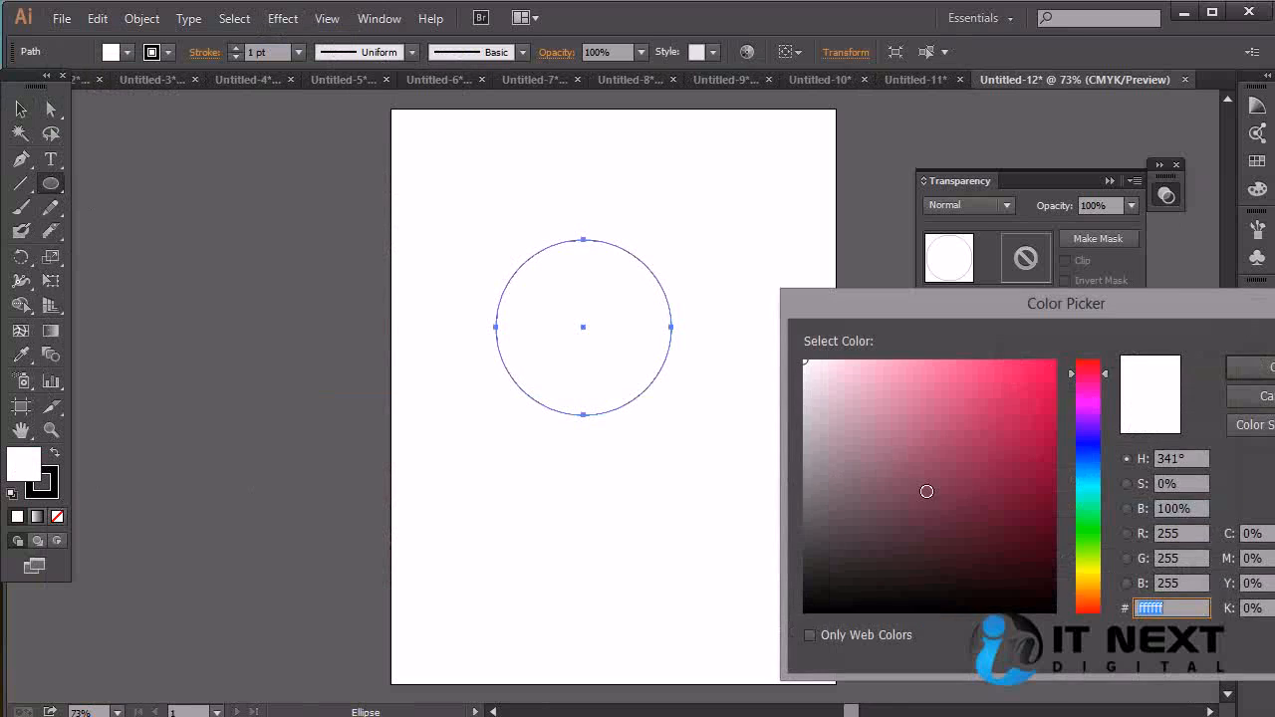
# Fill the circle with dark crimson and preview a 3D Revolve on it with a custom rotation of 6°, -7° and 9°
pyautogui.click(1250, 366)
pyautogui.click(283, 18)
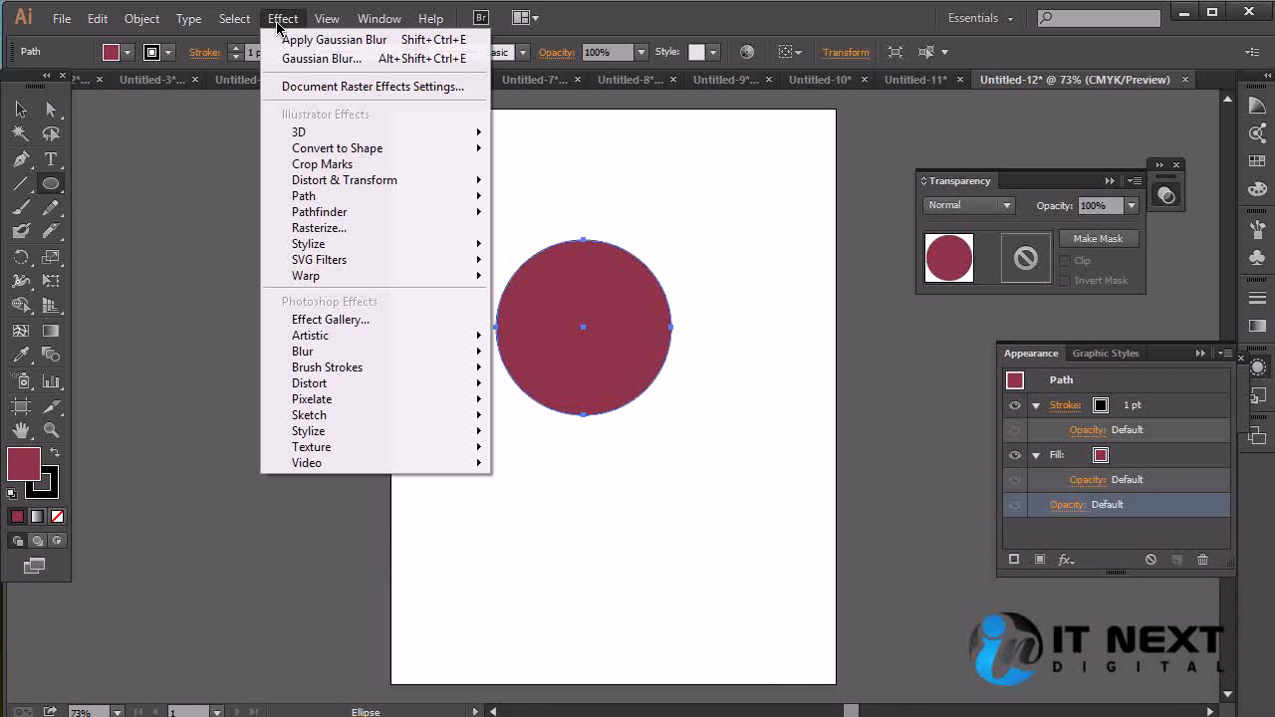
pyautogui.moveTo(322, 134)
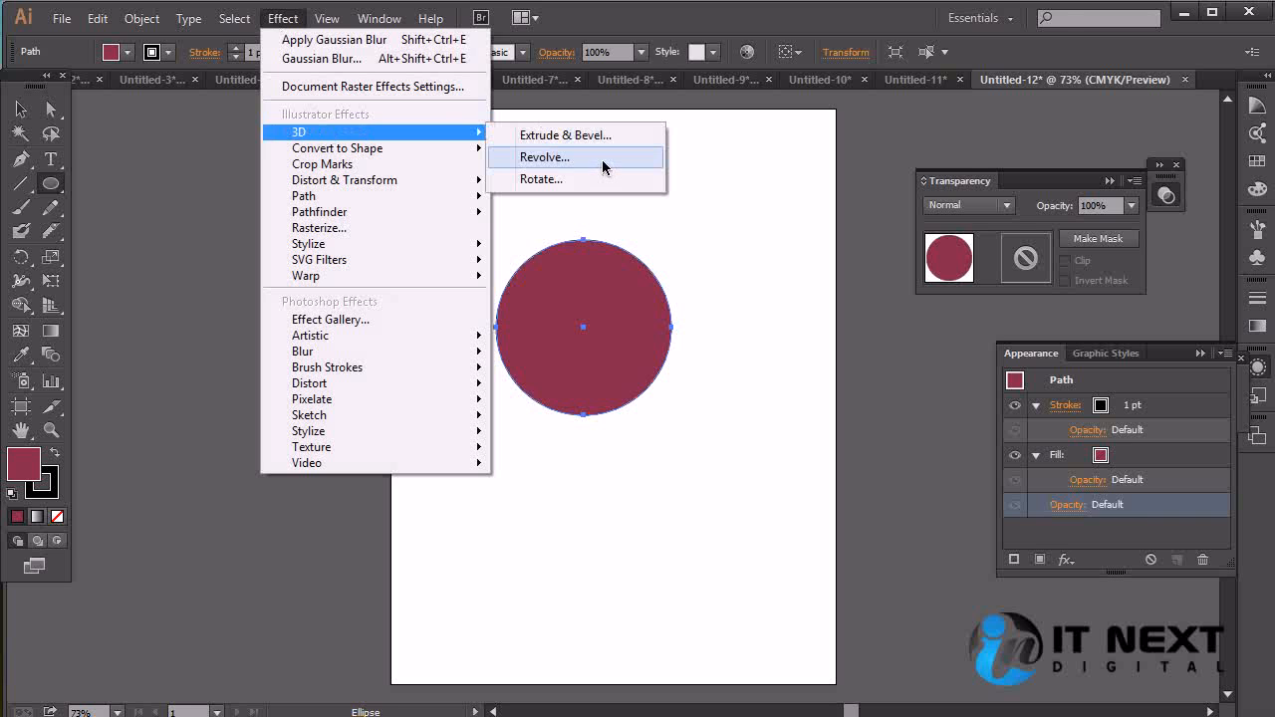
pyautogui.click(544, 157)
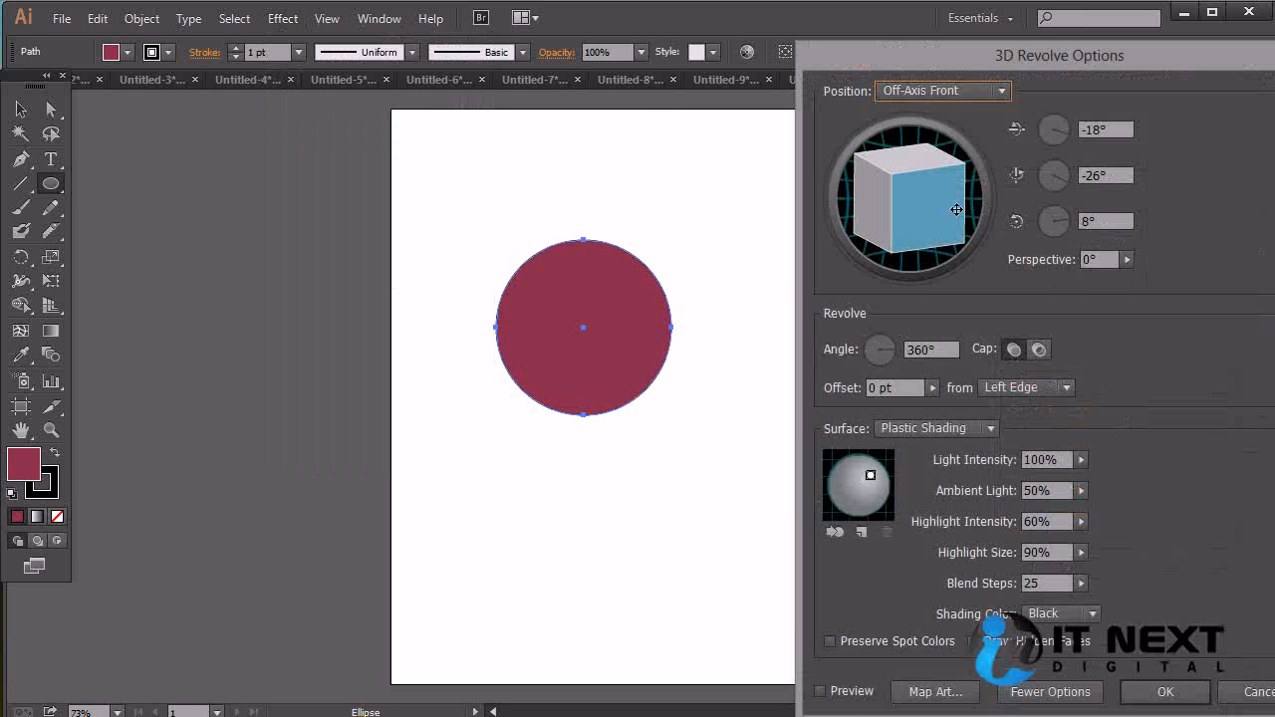
pyautogui.moveTo(953, 209); pyautogui.dragTo(944, 184)
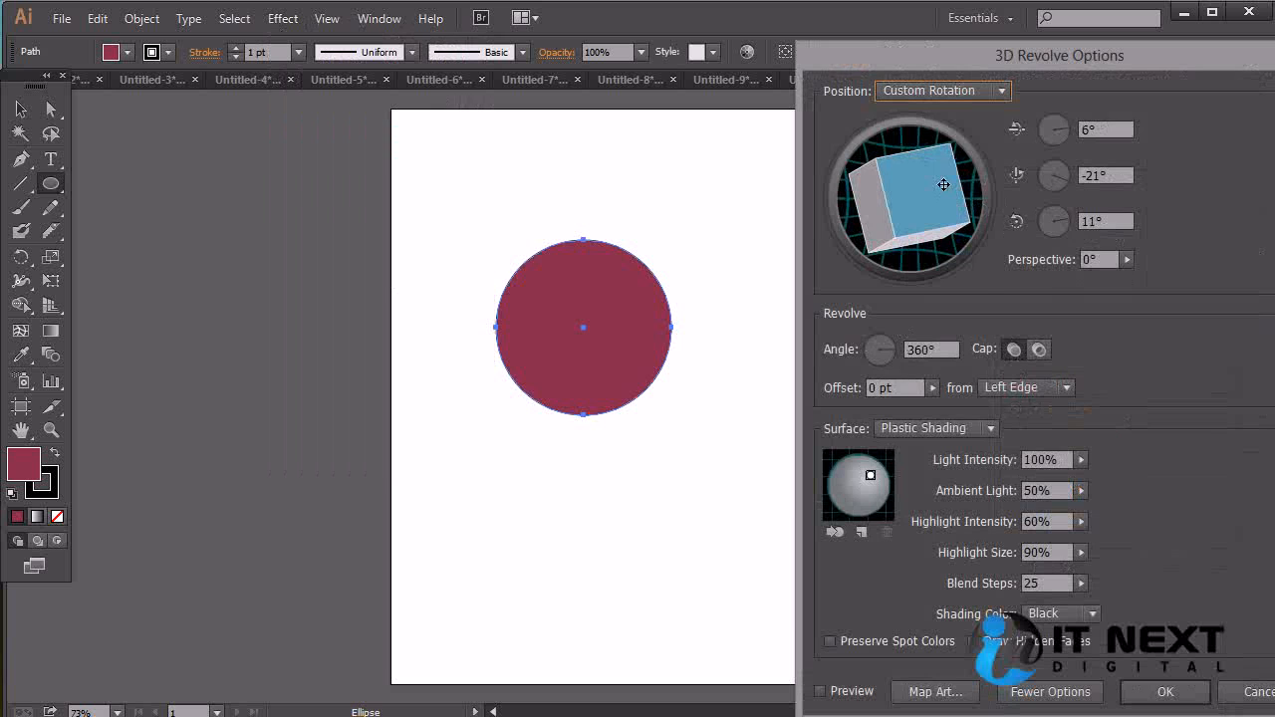
pyautogui.click(820, 692)
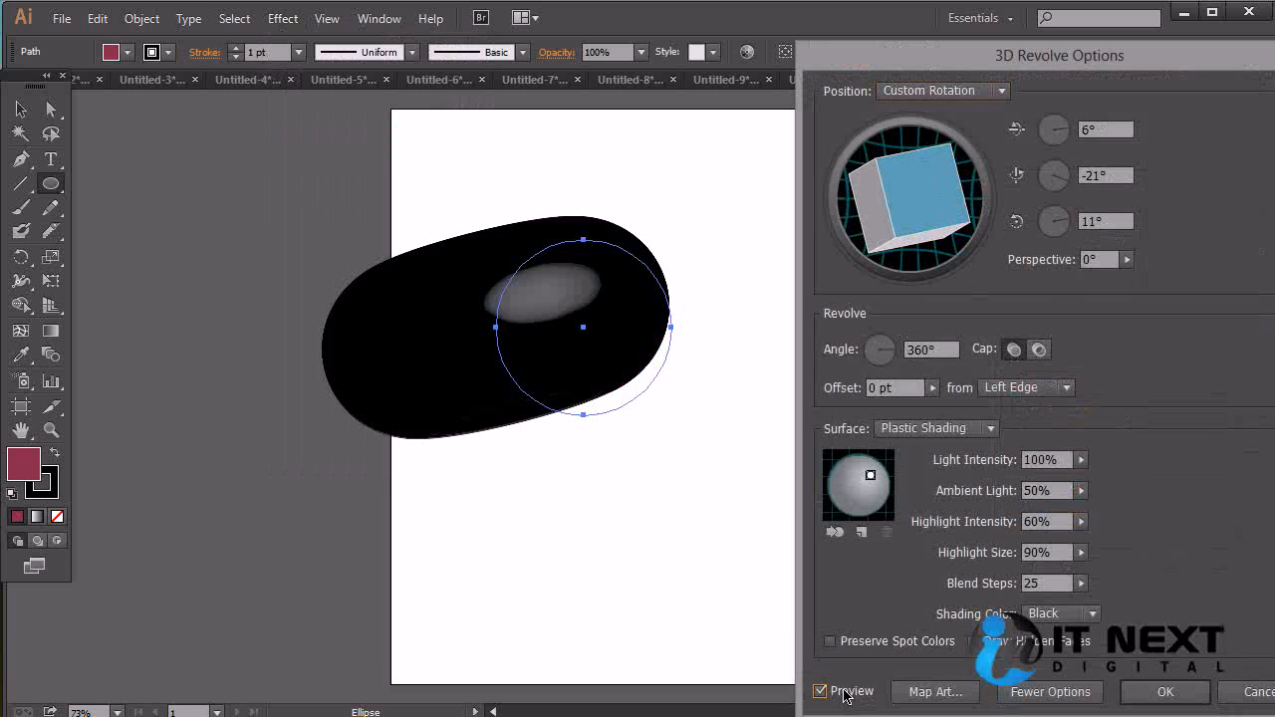
pyautogui.moveTo(938, 220); pyautogui.dragTo(925, 208)
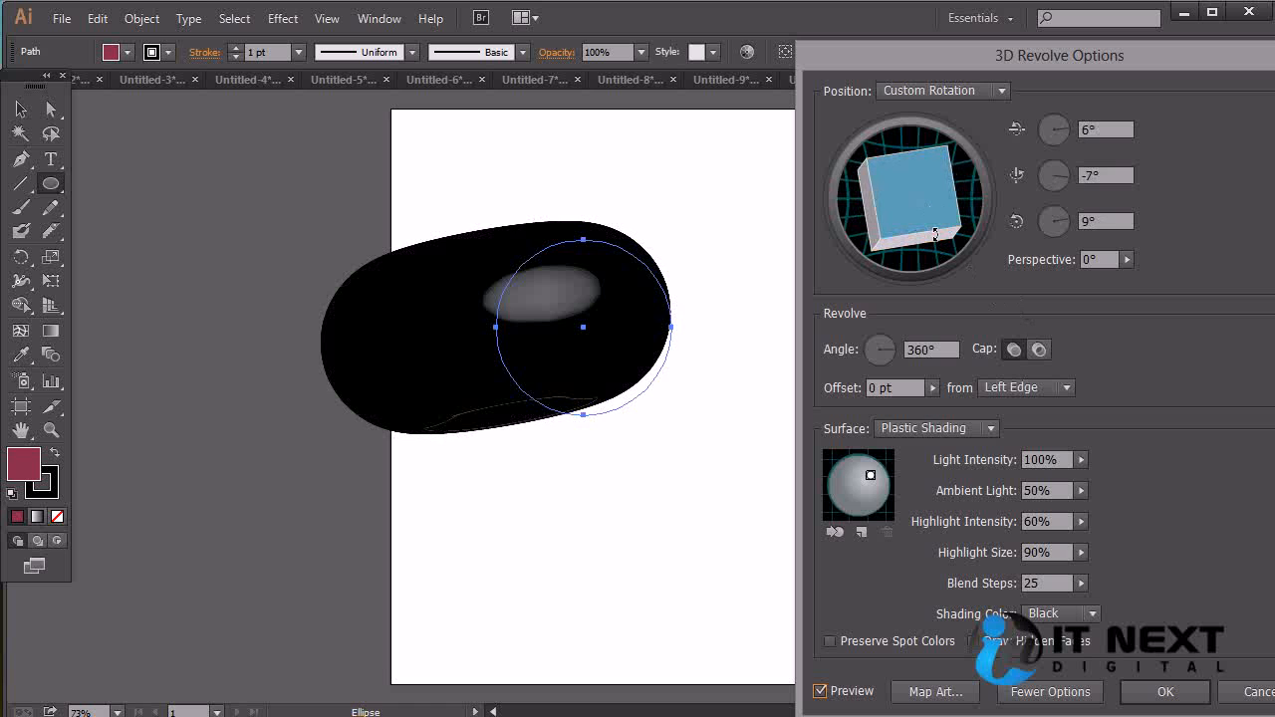
# Try the Back position, set the revolve to Top, and move the light lower on the shading sphere
pyautogui.click(996, 90)
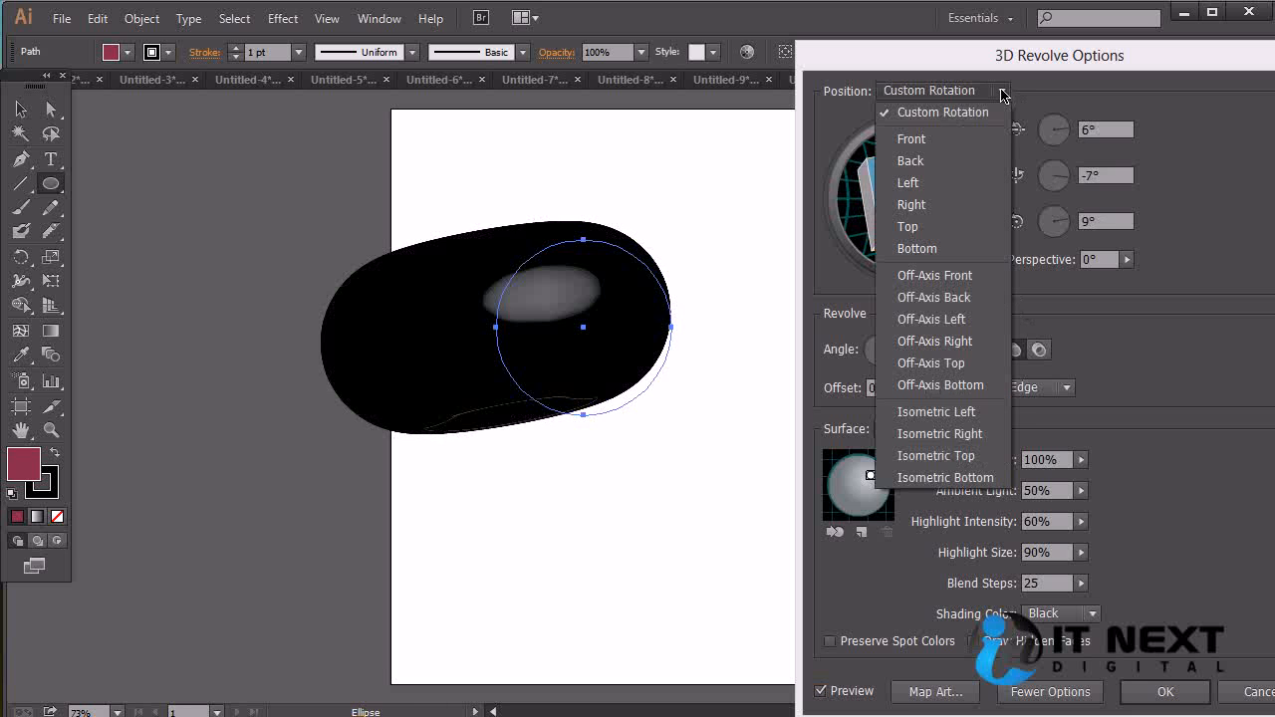
pyautogui.click(955, 163)
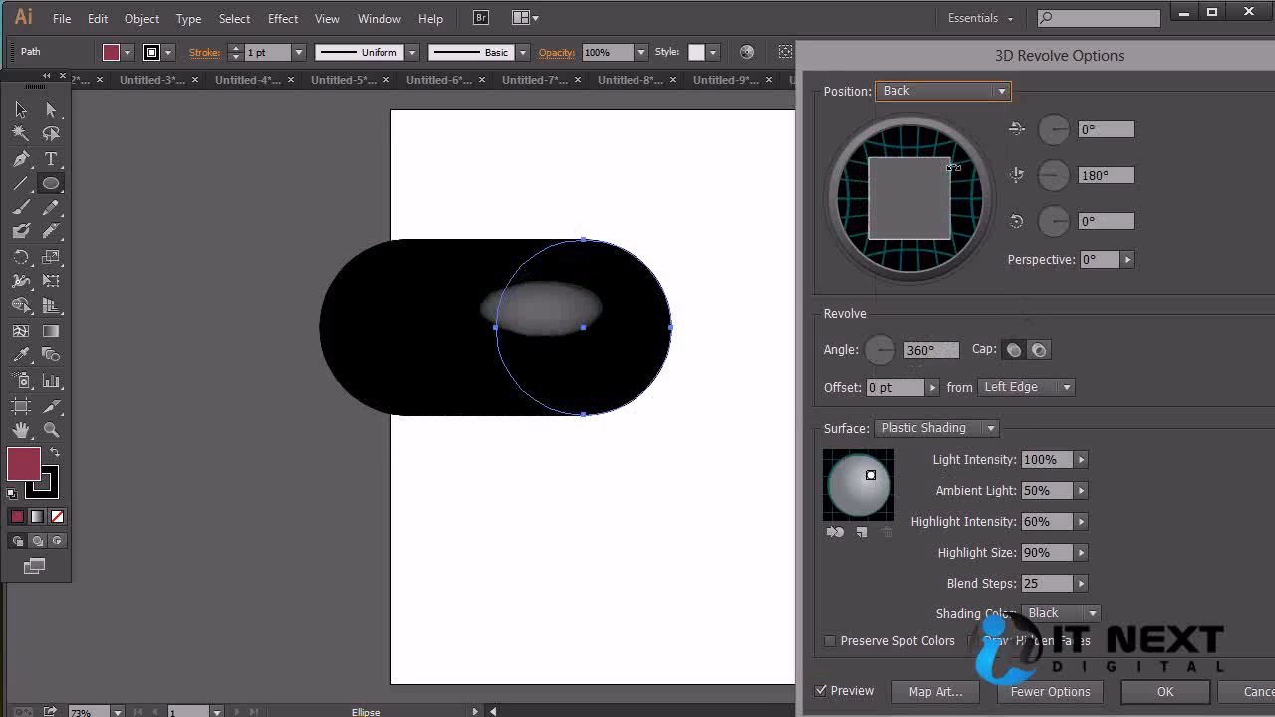
pyautogui.click(942, 91)
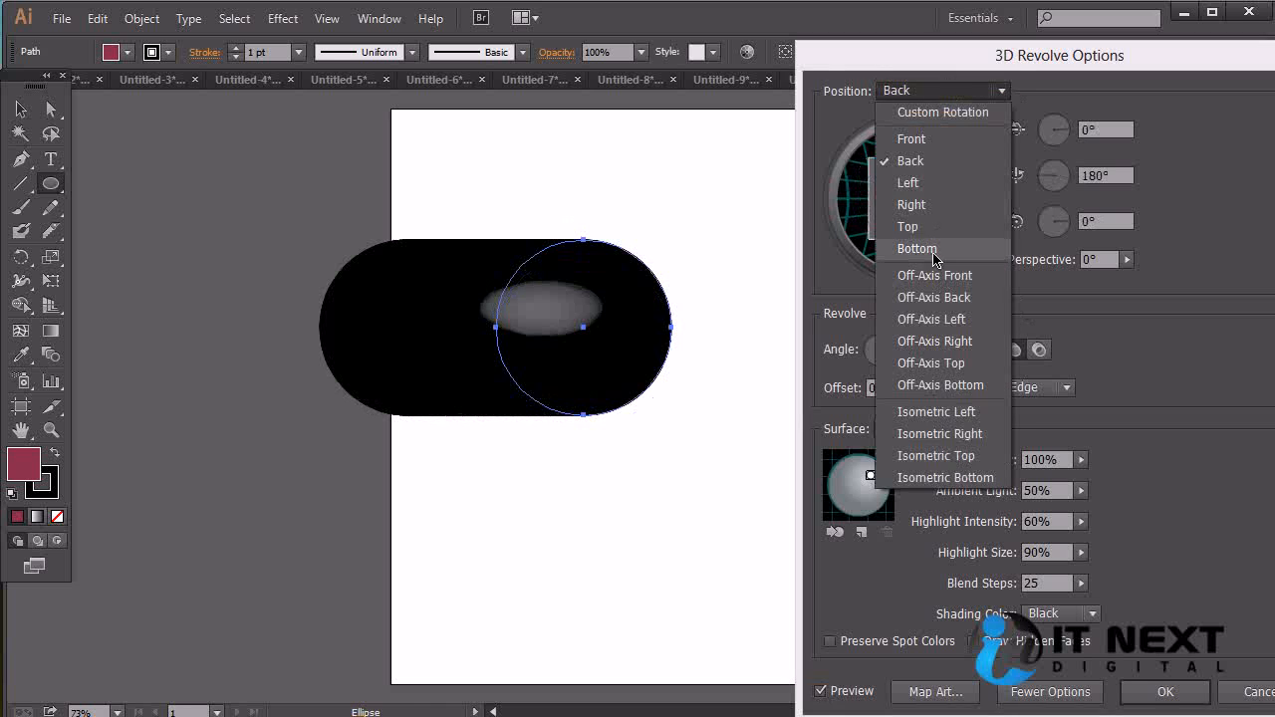
pyautogui.click(929, 228)
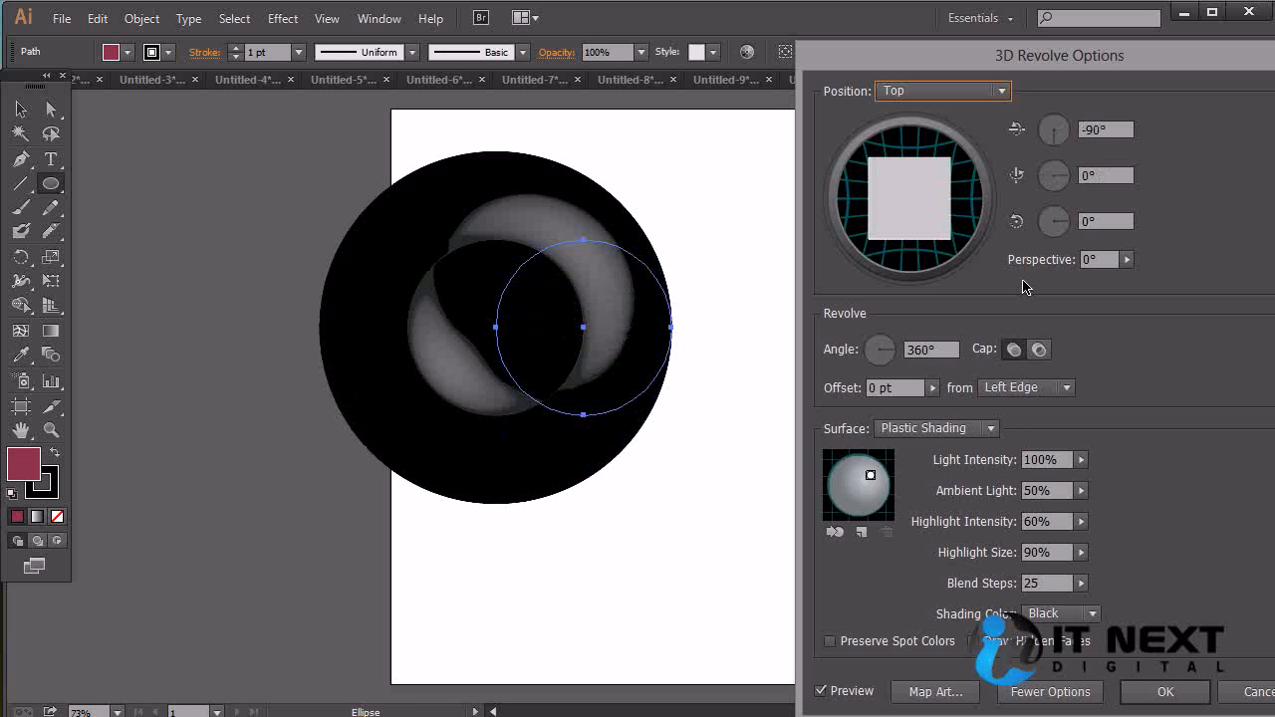
pyautogui.moveTo(871, 475); pyautogui.dragTo(875, 495)
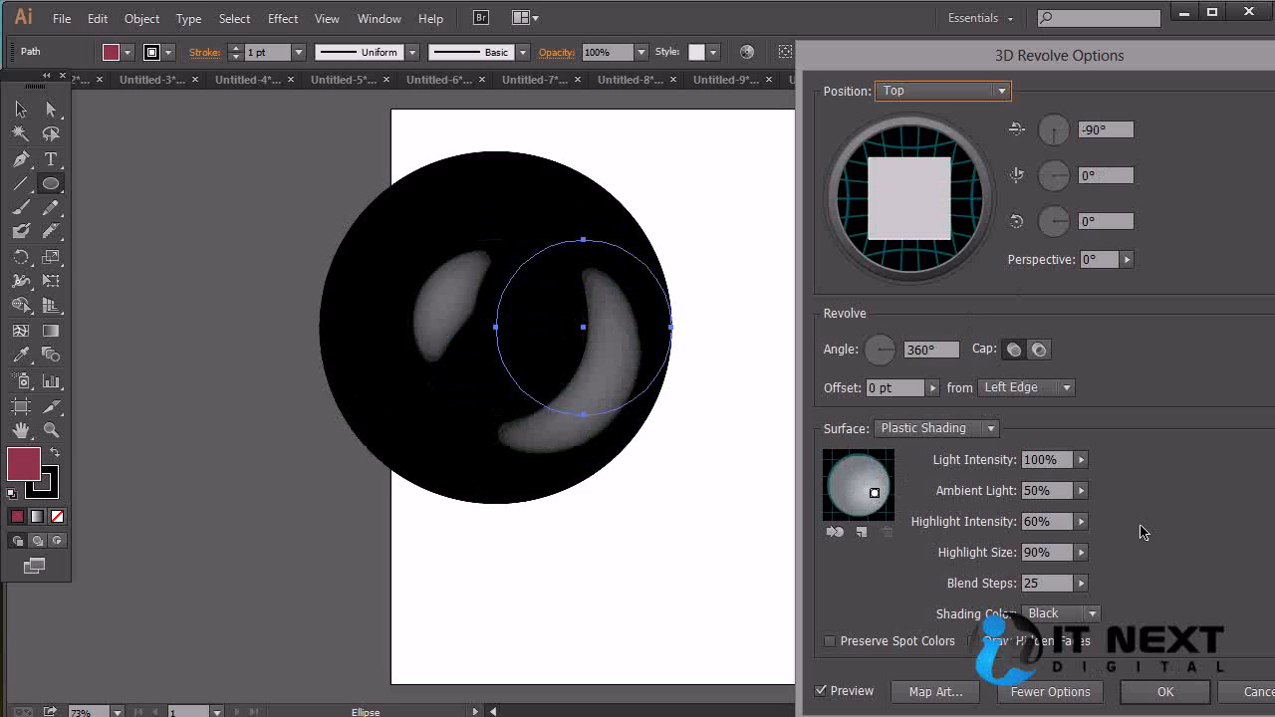
# Revolve the circle from its Right Edge with an offset of 163 pt
pyautogui.click(1066, 388)
pyautogui.click(1006, 429)
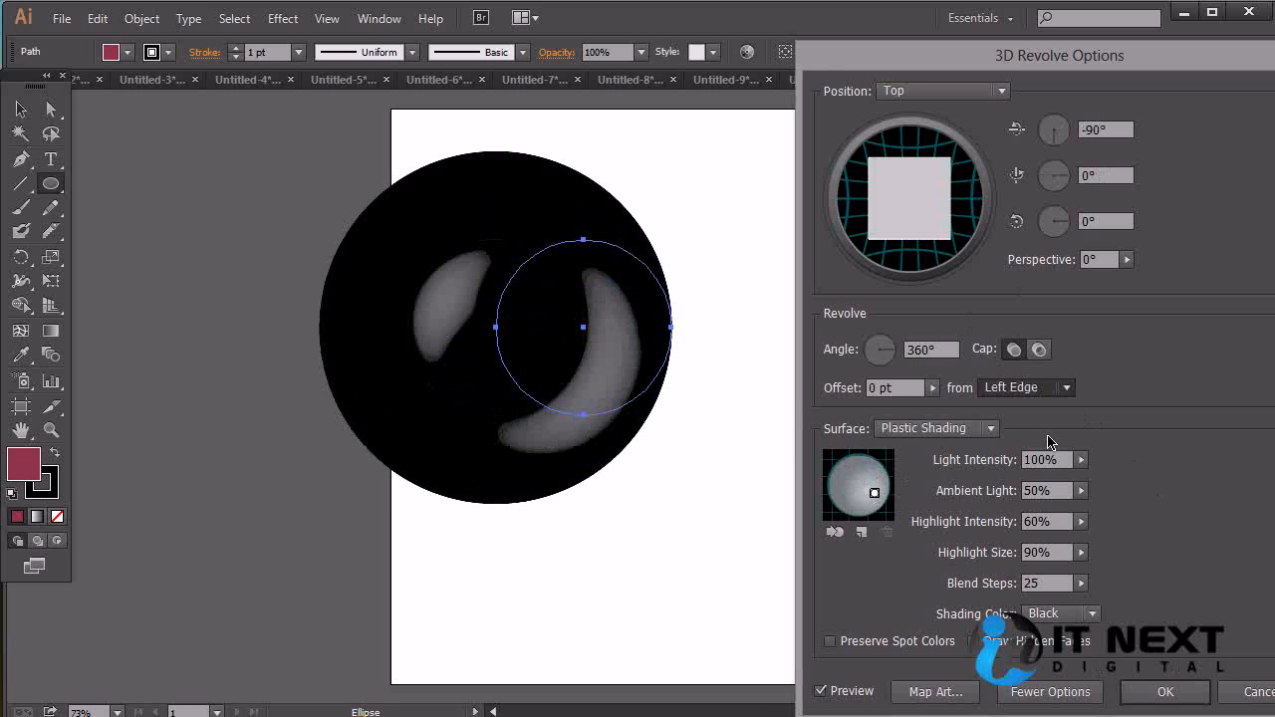
pyautogui.click(933, 387)
pyautogui.moveTo(844, 414); pyautogui.dragTo(852, 415)
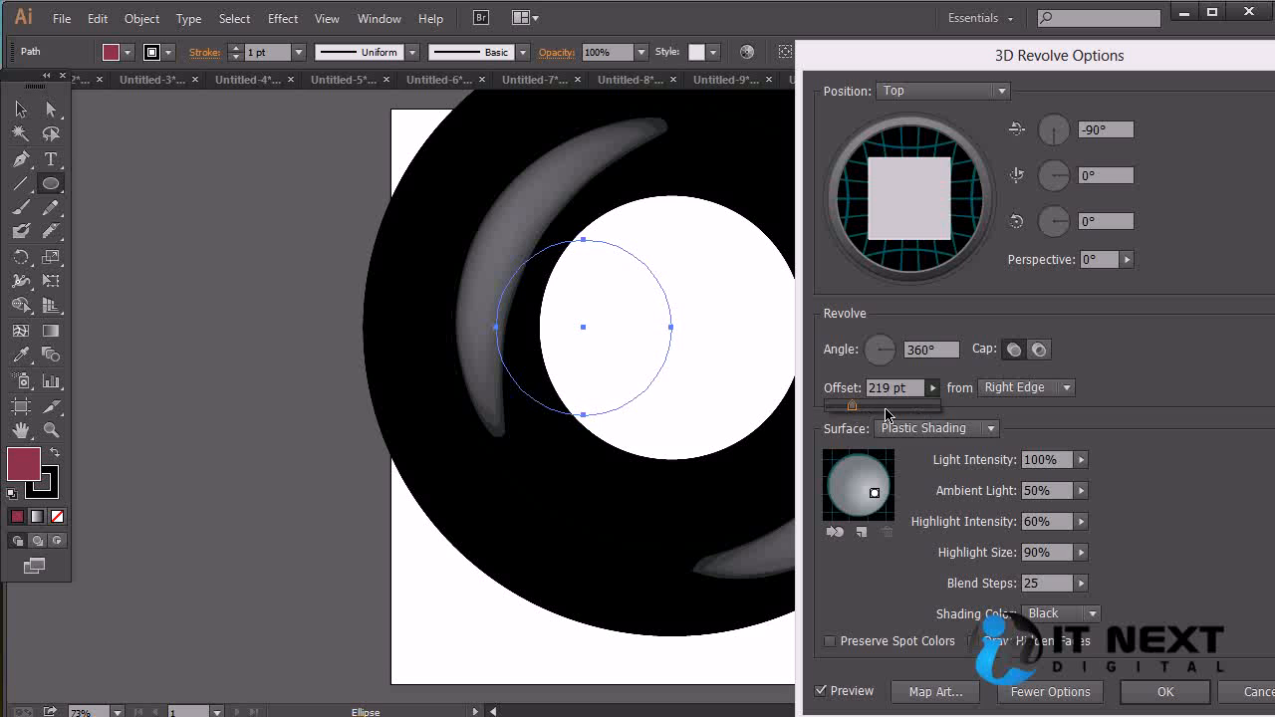
pyautogui.moveTo(848, 413); pyautogui.dragTo(845, 414)
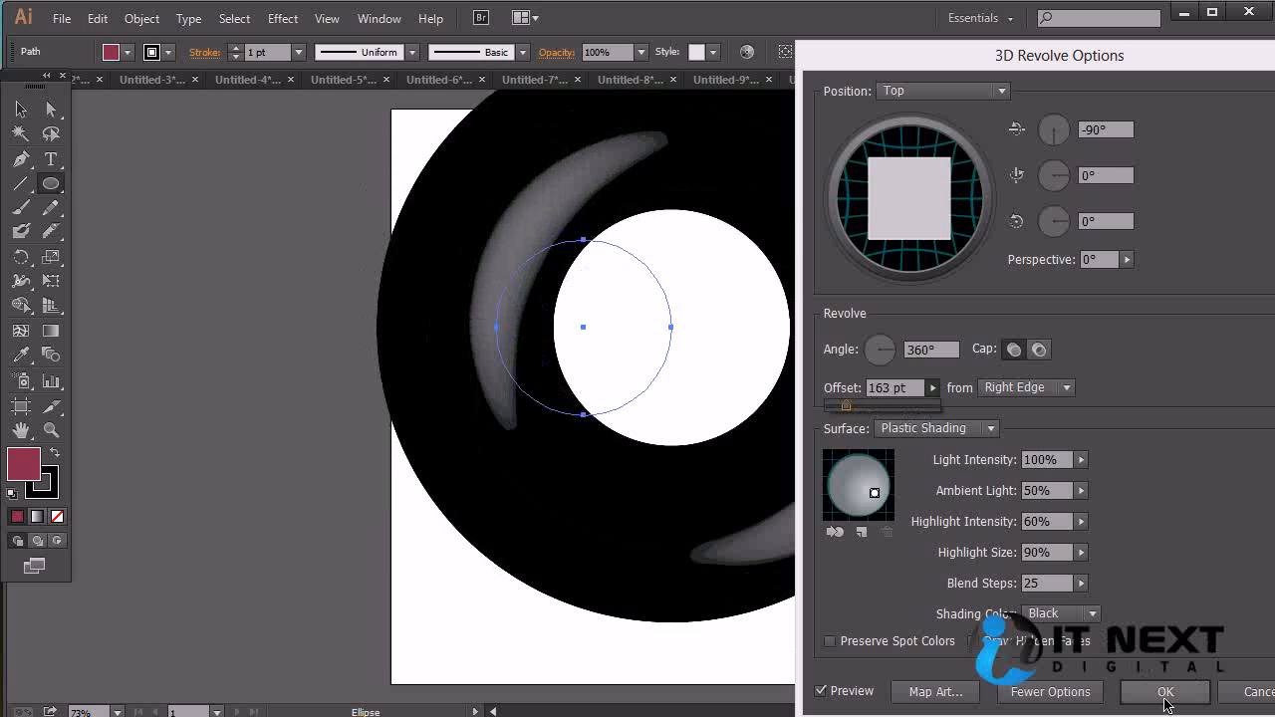
# Set a custom shading color of bcafb0 for the revolve and apply the effect to the circle
pyautogui.click(1093, 617)
pyautogui.click(1093, 617)
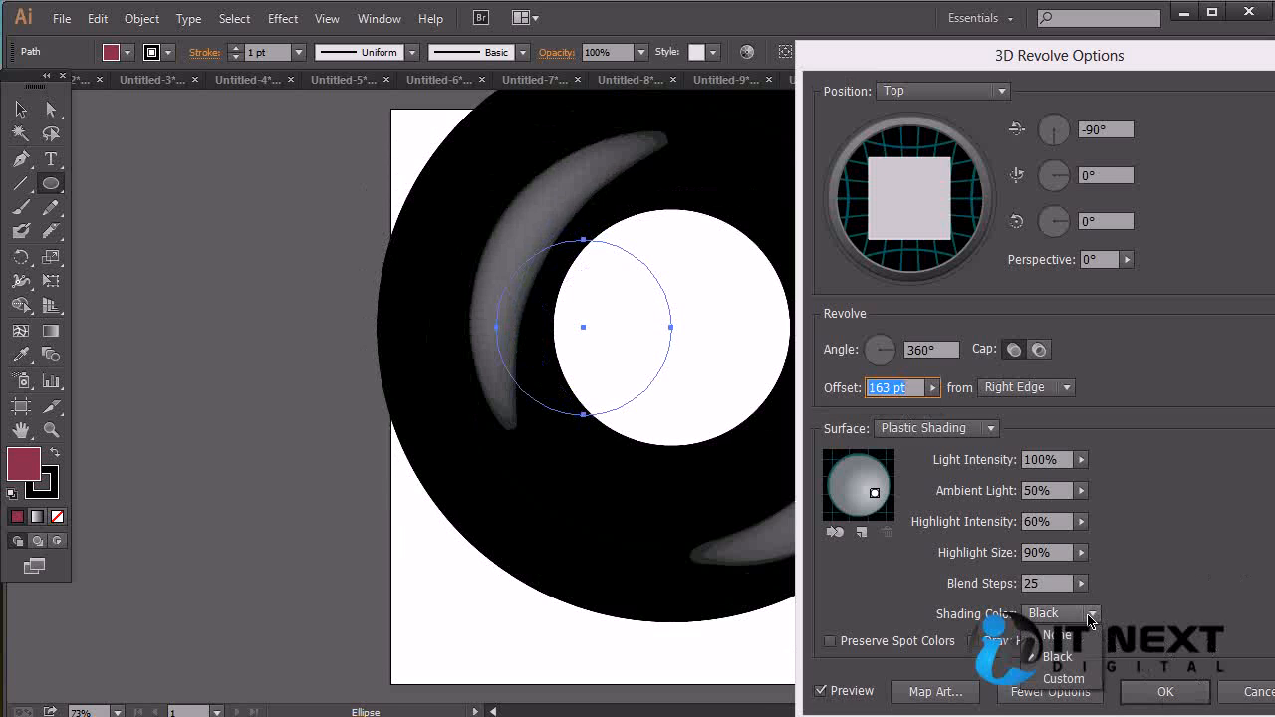
pyautogui.click(1086, 680)
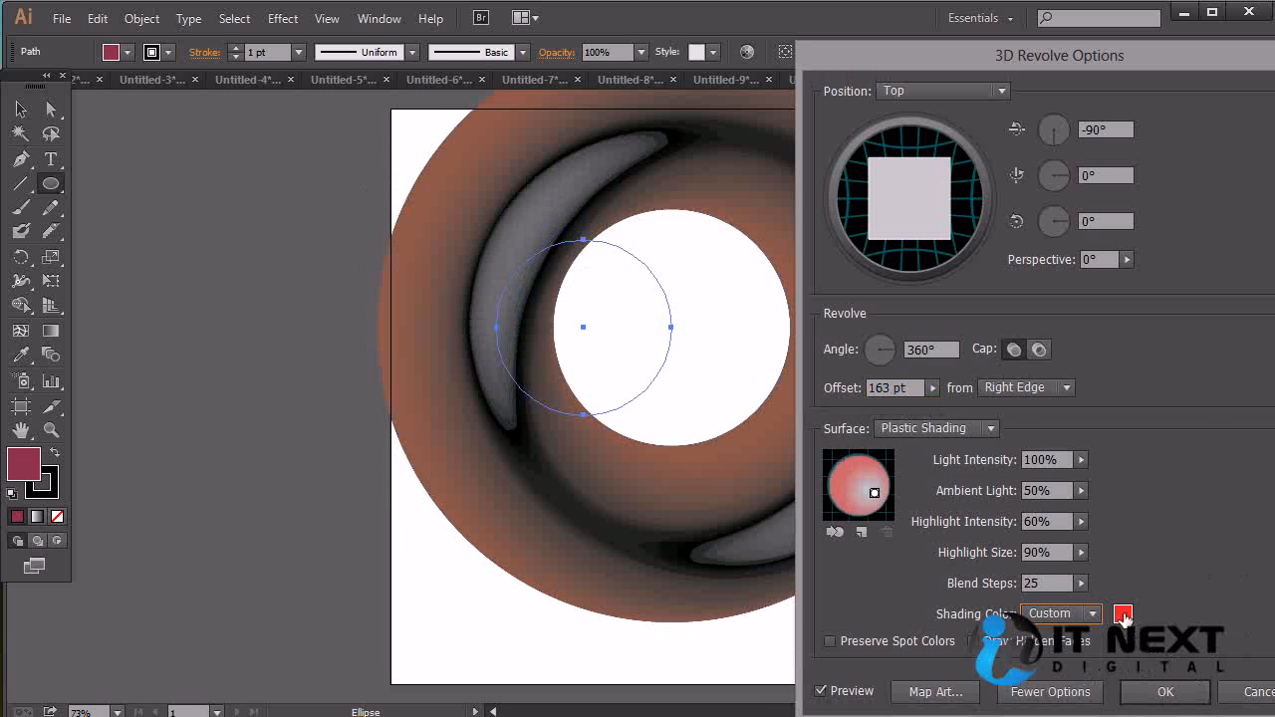
pyautogui.click(1123, 618)
pyautogui.moveTo(883, 432)
pyautogui.mouseDown()
pyautogui.moveTo(817, 412)
pyautogui.moveTo(823, 426)
pyautogui.mouseUp()
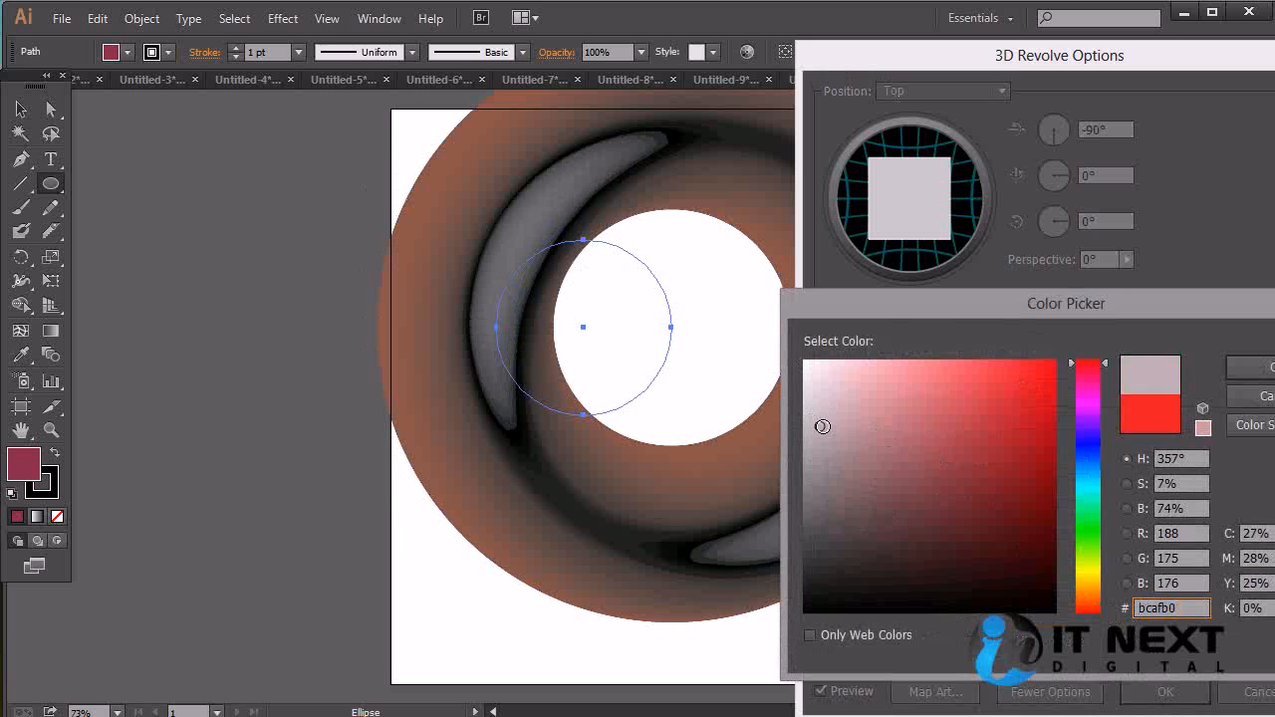
pyautogui.click(1246, 369)
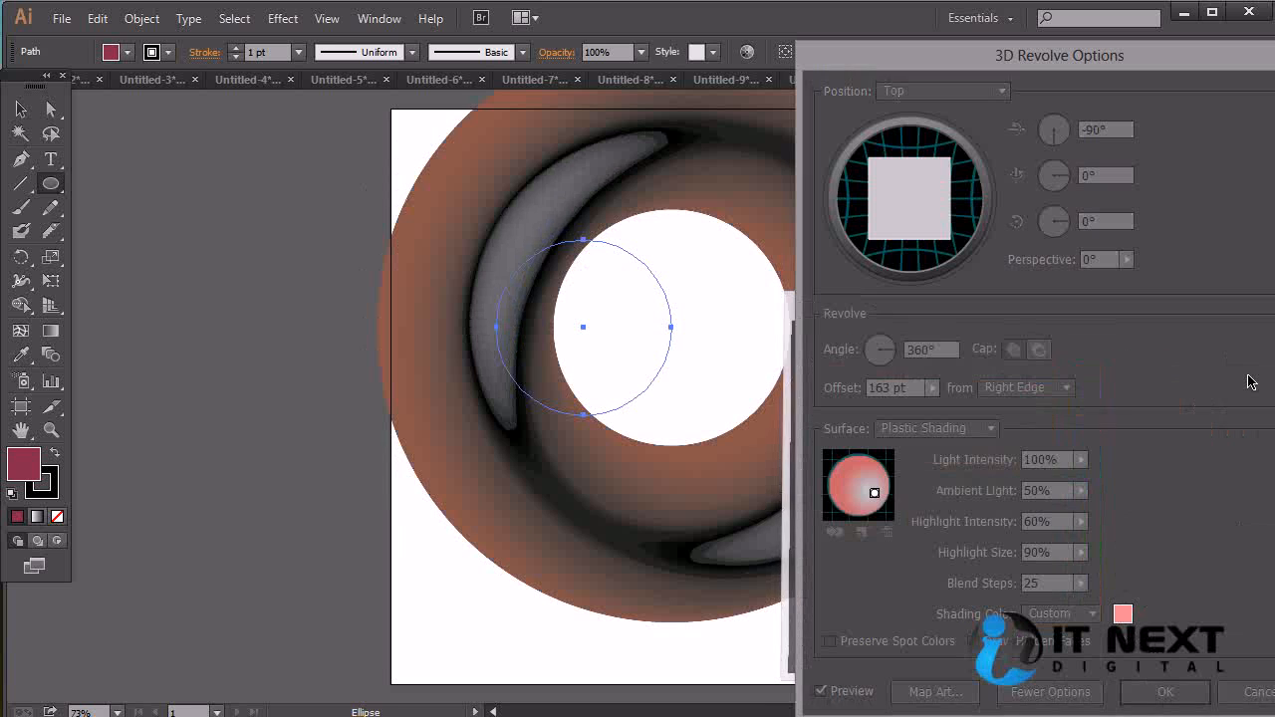
pyautogui.moveTo(1116, 56); pyautogui.dragTo(1215, 95)
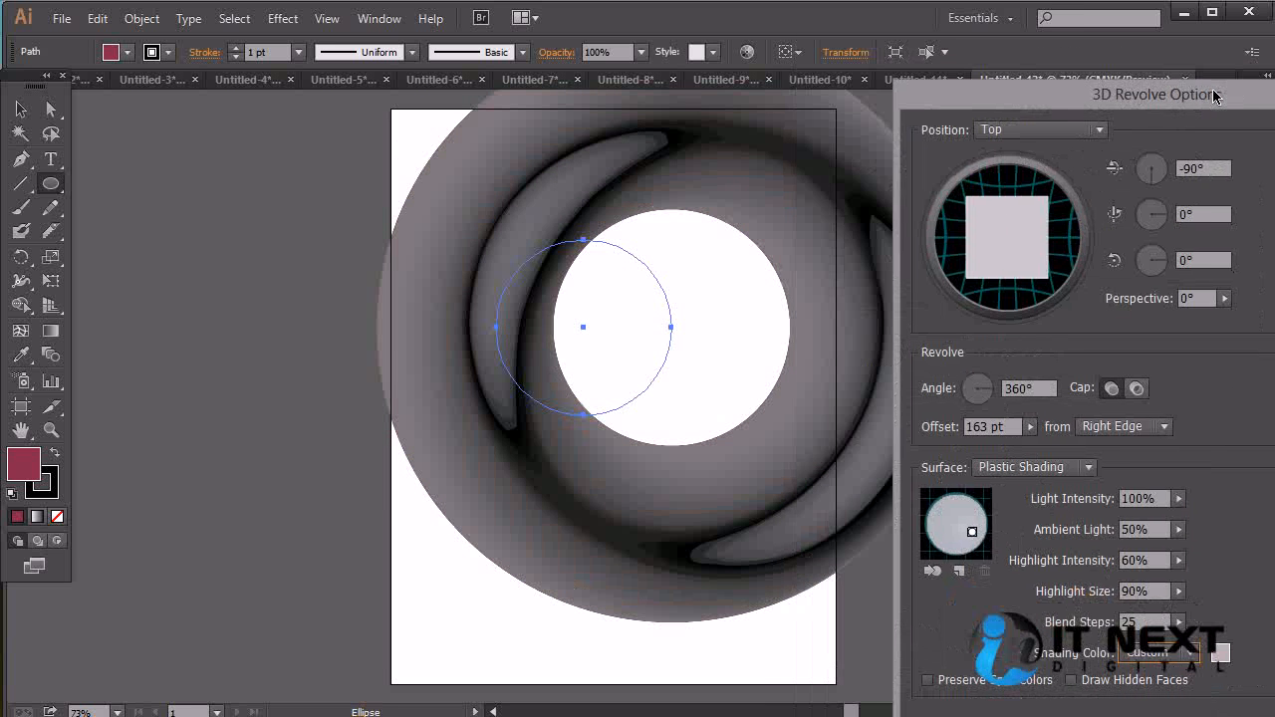
pyautogui.press('Return')
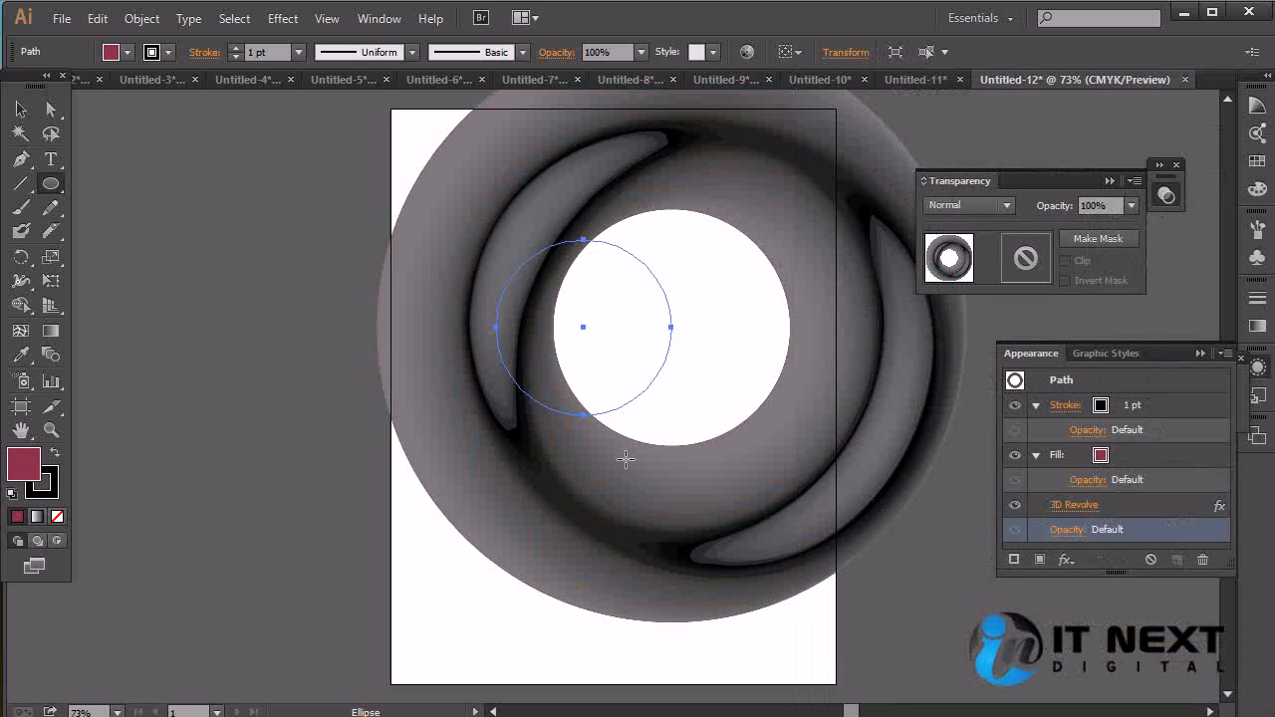
# Scale the revolved ring down proportionally to about two thirds of its size and deselect it
pyautogui.moveTo(484, 216); pyautogui.dragTo(410, 296)
pyautogui.click(21, 112)
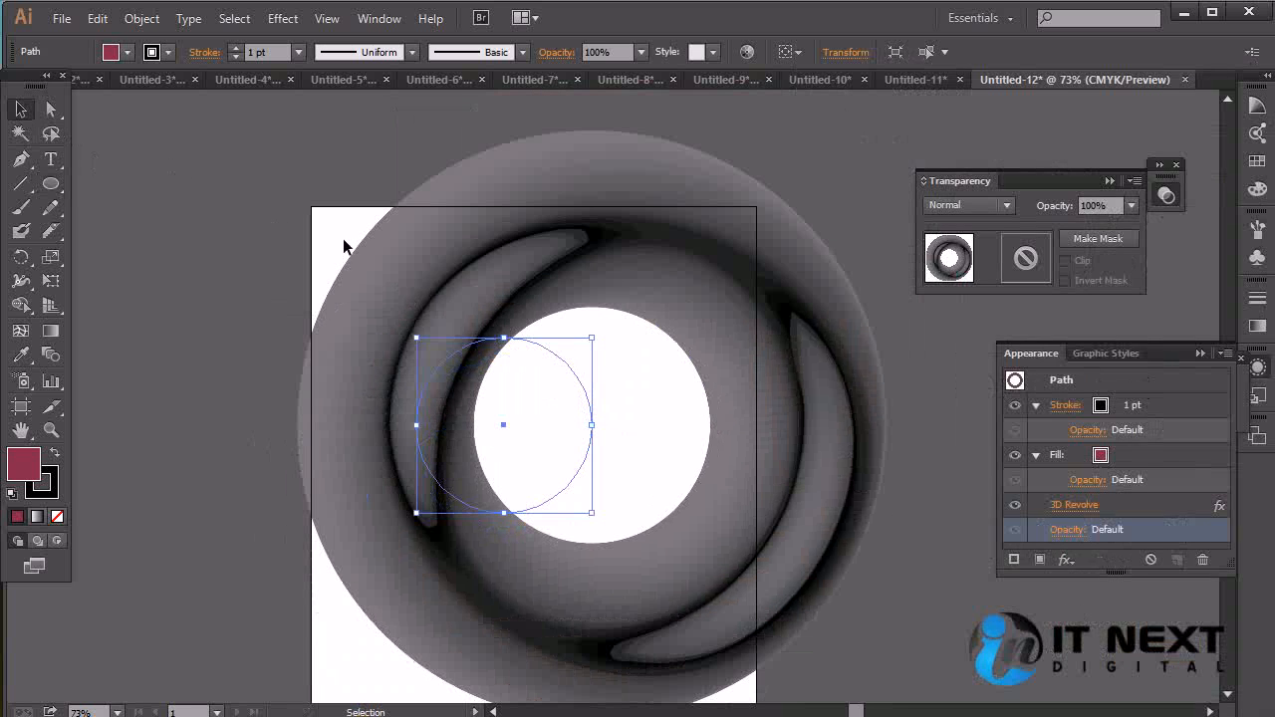
pyautogui.moveTo(592, 512); pyautogui.dragTo(538, 458)
pyautogui.click(824, 404)
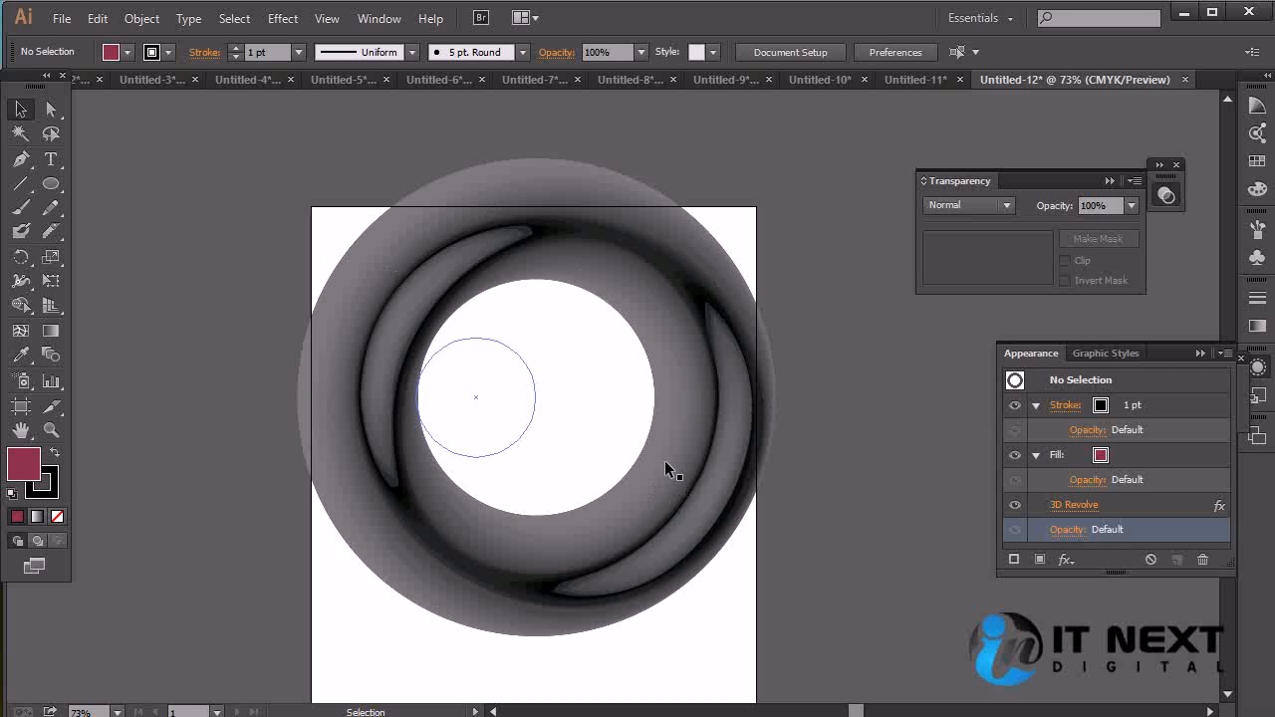
# Delete the revolved ring and draw a new crimson circle in the upper half of the artboard
pyautogui.click(390, 261)
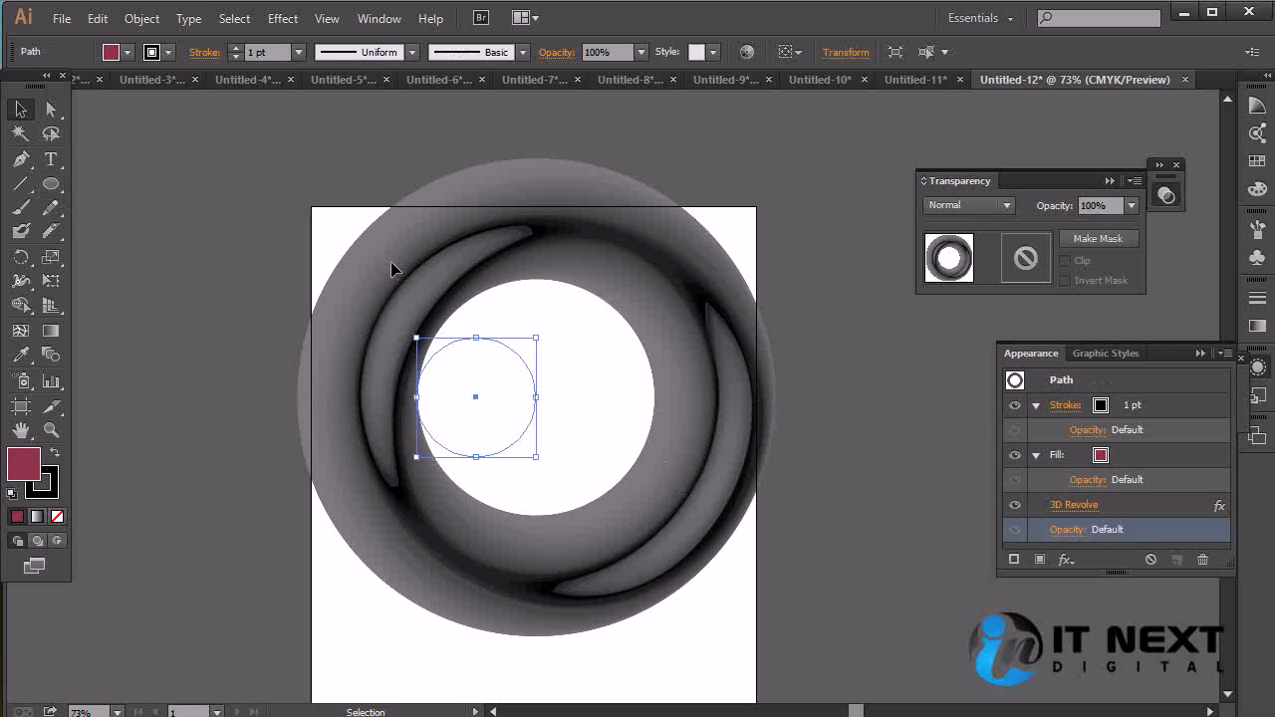
pyautogui.press('Delete')
pyautogui.click(51, 183)
pyautogui.moveTo(464, 323); pyautogui.dragTo(663, 523)
# Try a 3D Rotate on the circle with rotation 5°, -36°, -2° and perspective 62°, and cancel the effect
pyautogui.click(283, 18)
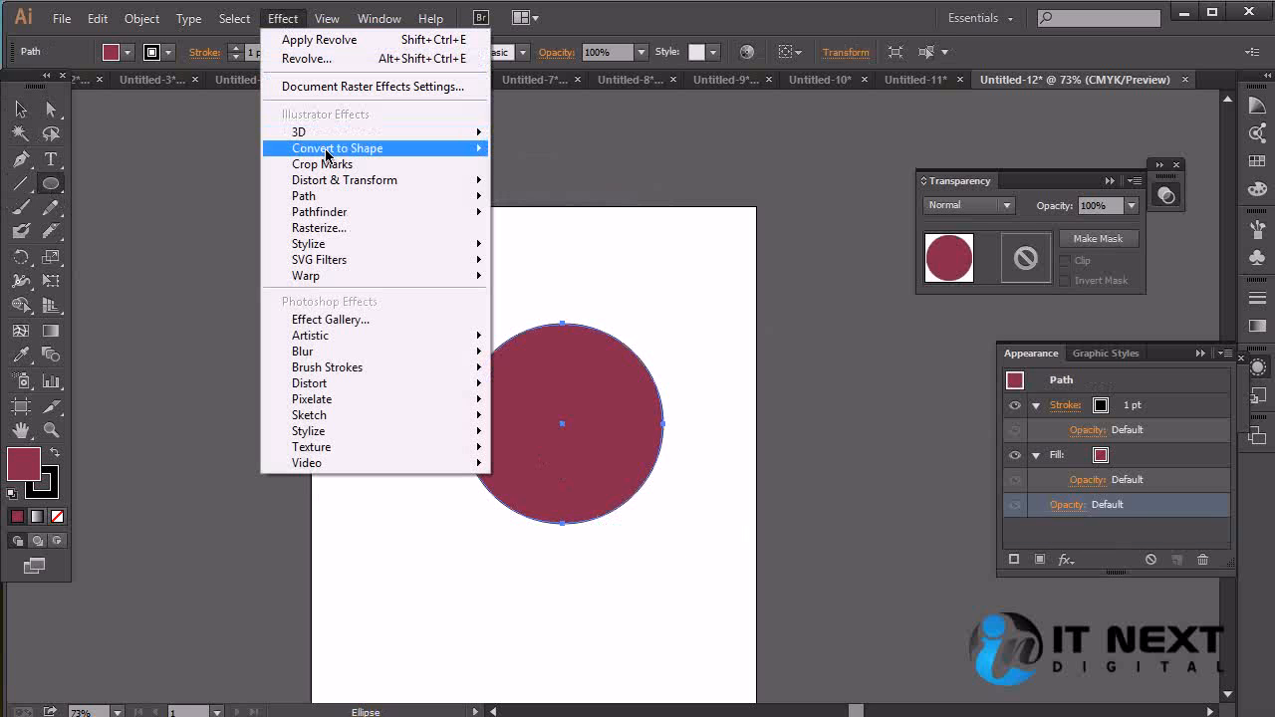
pyautogui.moveTo(337, 136)
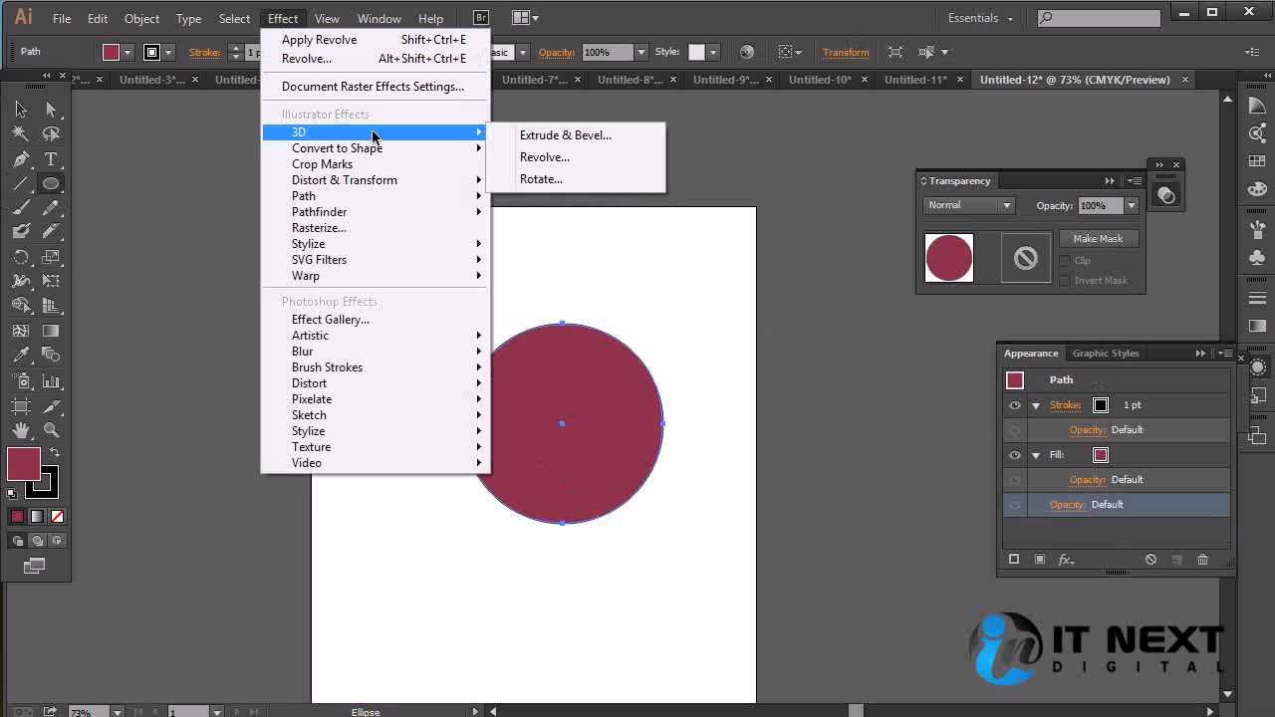
pyautogui.click(592, 187)
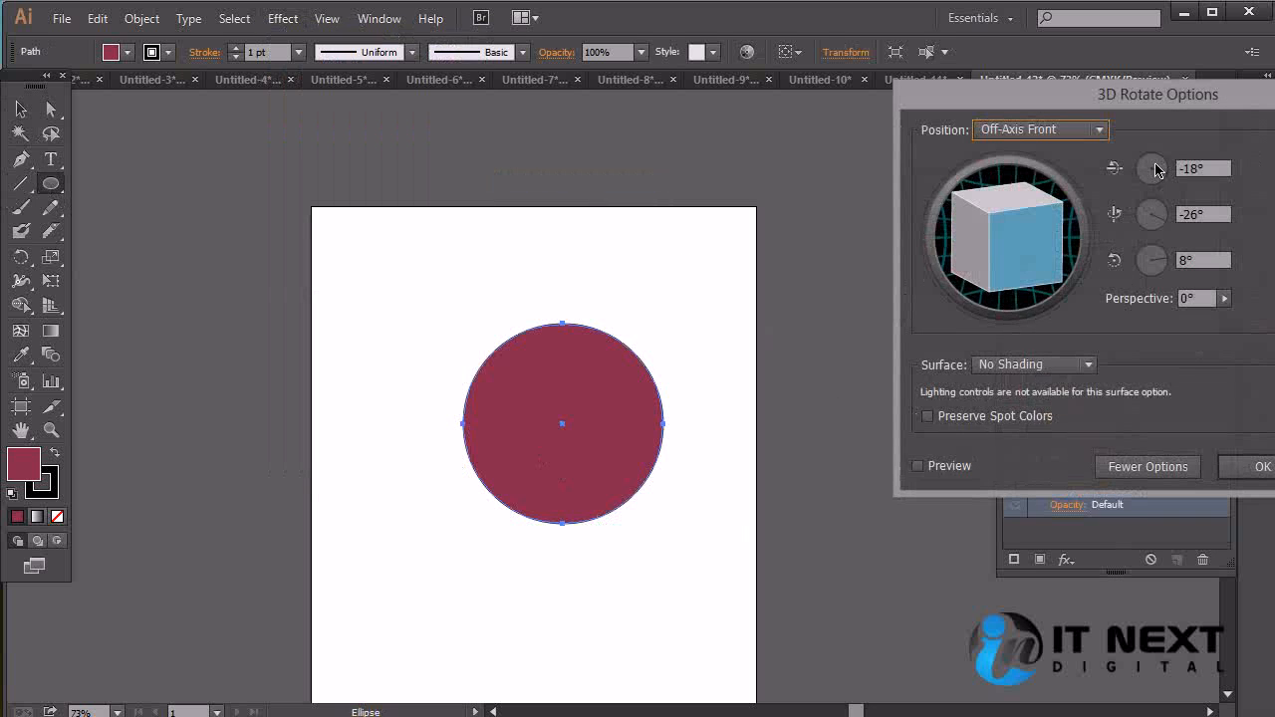
pyautogui.moveTo(1156, 101); pyautogui.dragTo(1009, 252)
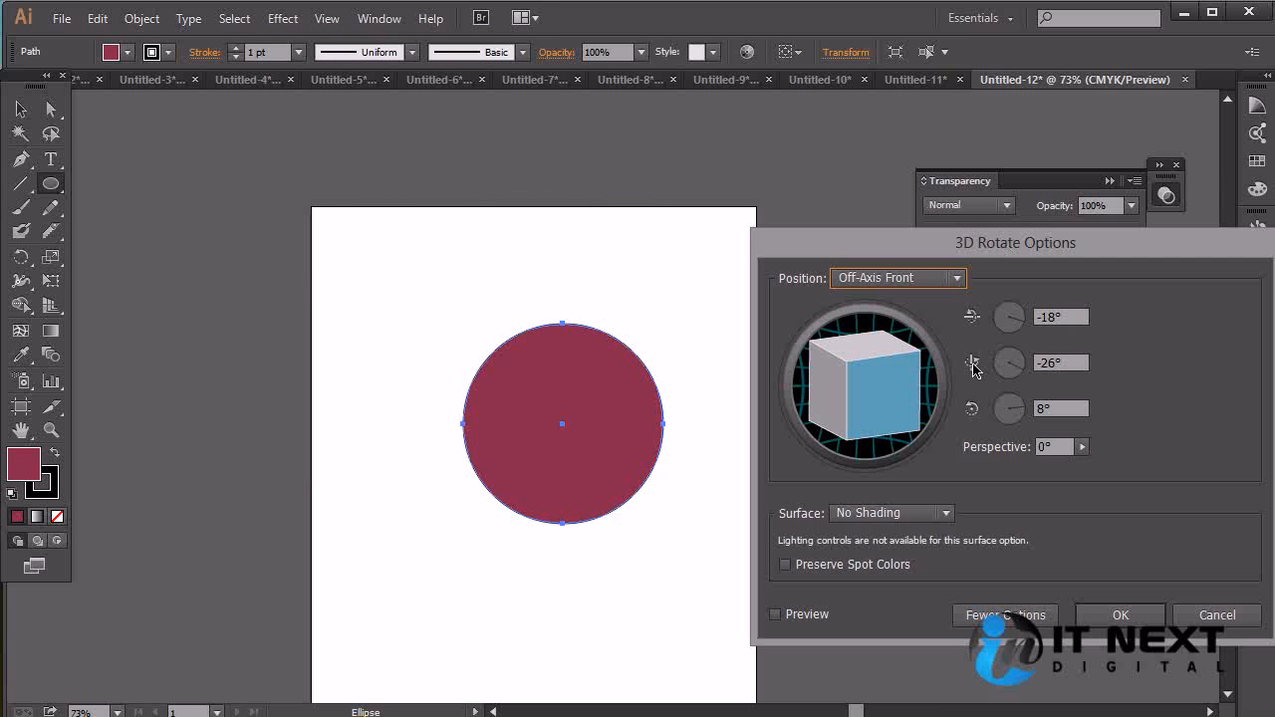
pyautogui.click(775, 615)
pyautogui.moveTo(897, 391)
pyautogui.mouseDown()
pyautogui.moveTo(893, 406)
pyautogui.moveTo(907, 396)
pyautogui.moveTo(890, 415)
pyautogui.moveTo(872, 368)
pyautogui.mouseUp()
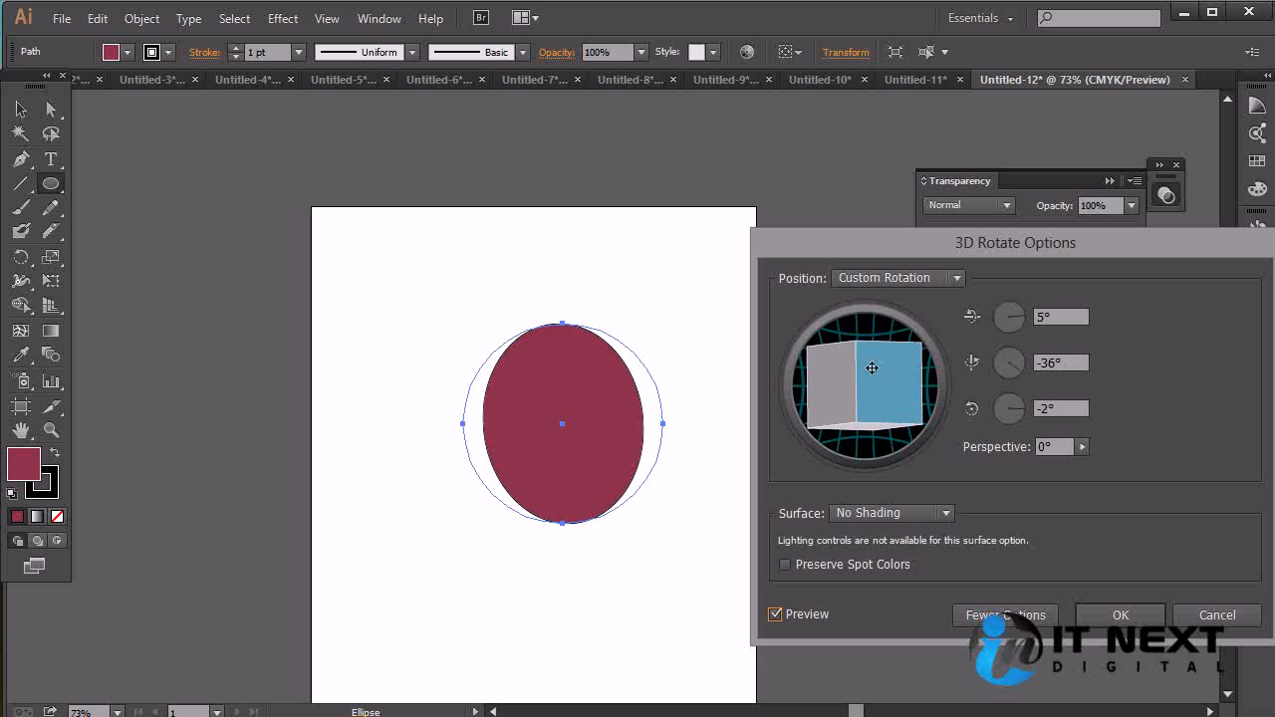
pyautogui.click(1082, 446)
pyautogui.moveTo(977, 465); pyautogui.dragTo(1026, 469)
pyautogui.click(1165, 468)
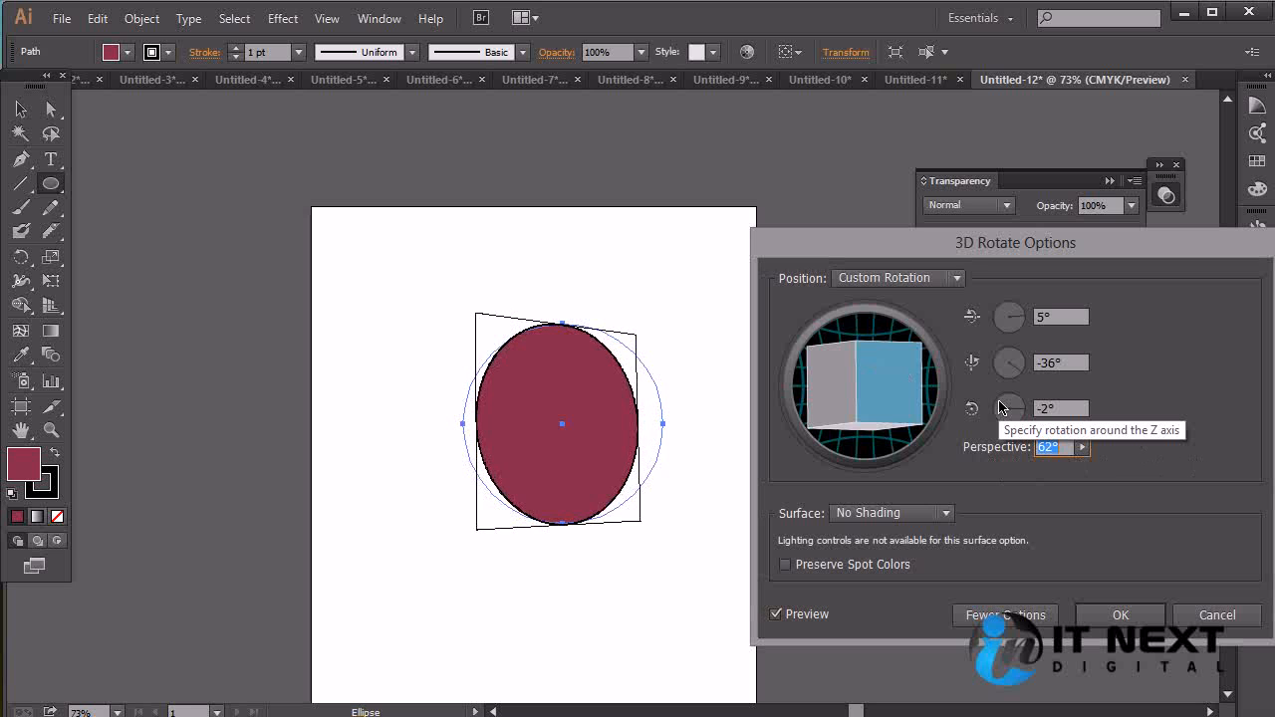
pyautogui.click(1218, 614)
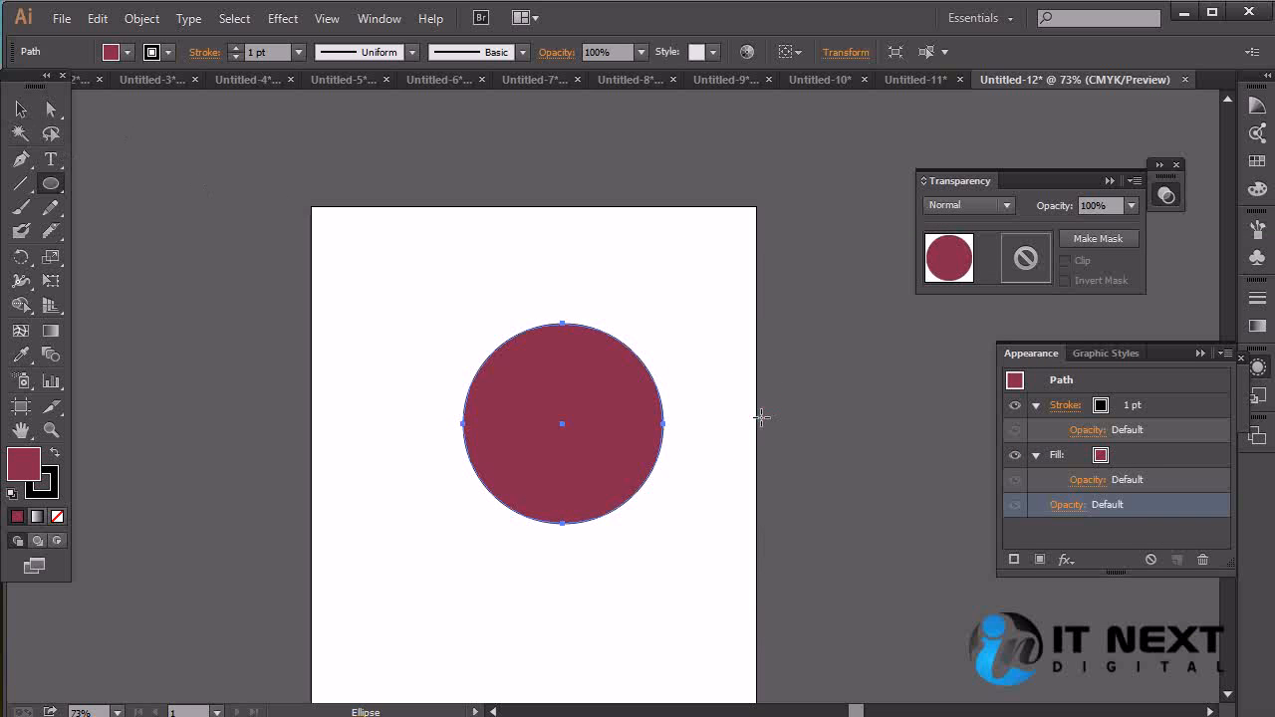
# Add a second fill to the circle above the crimson one and color it dark brown
pyautogui.click(1139, 460)
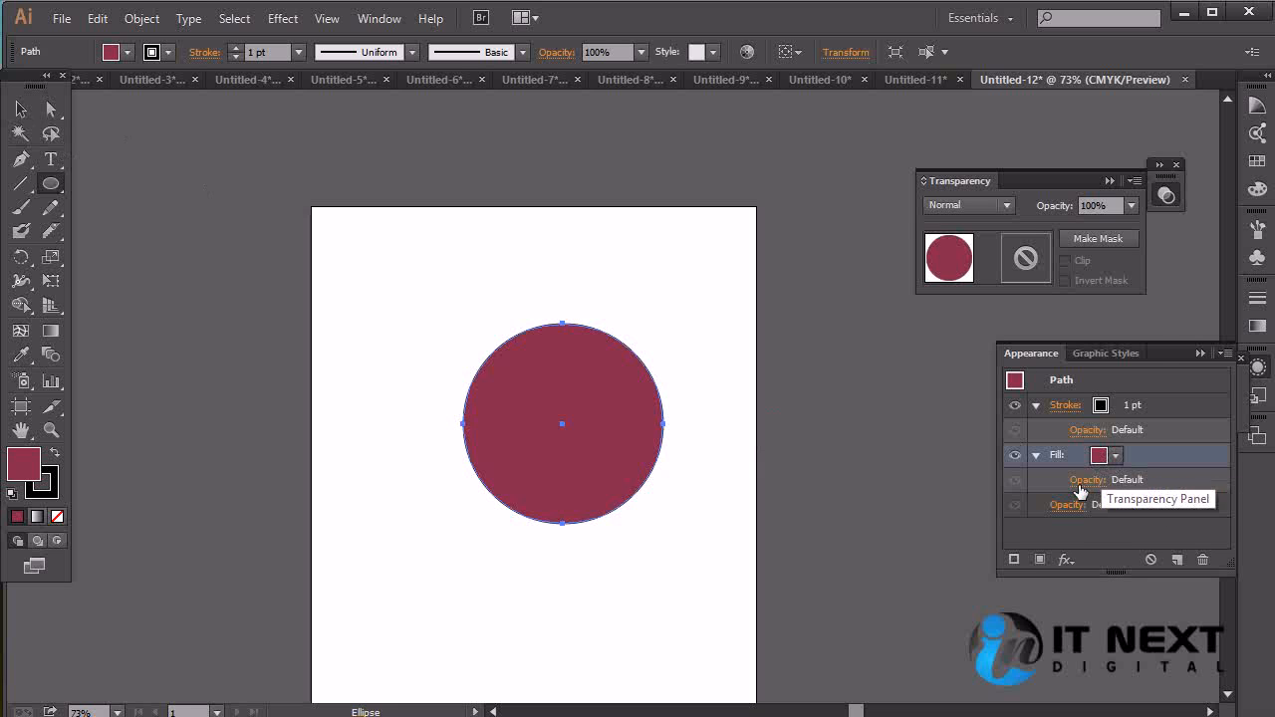
pyautogui.click(1041, 560)
pyautogui.click(1116, 456)
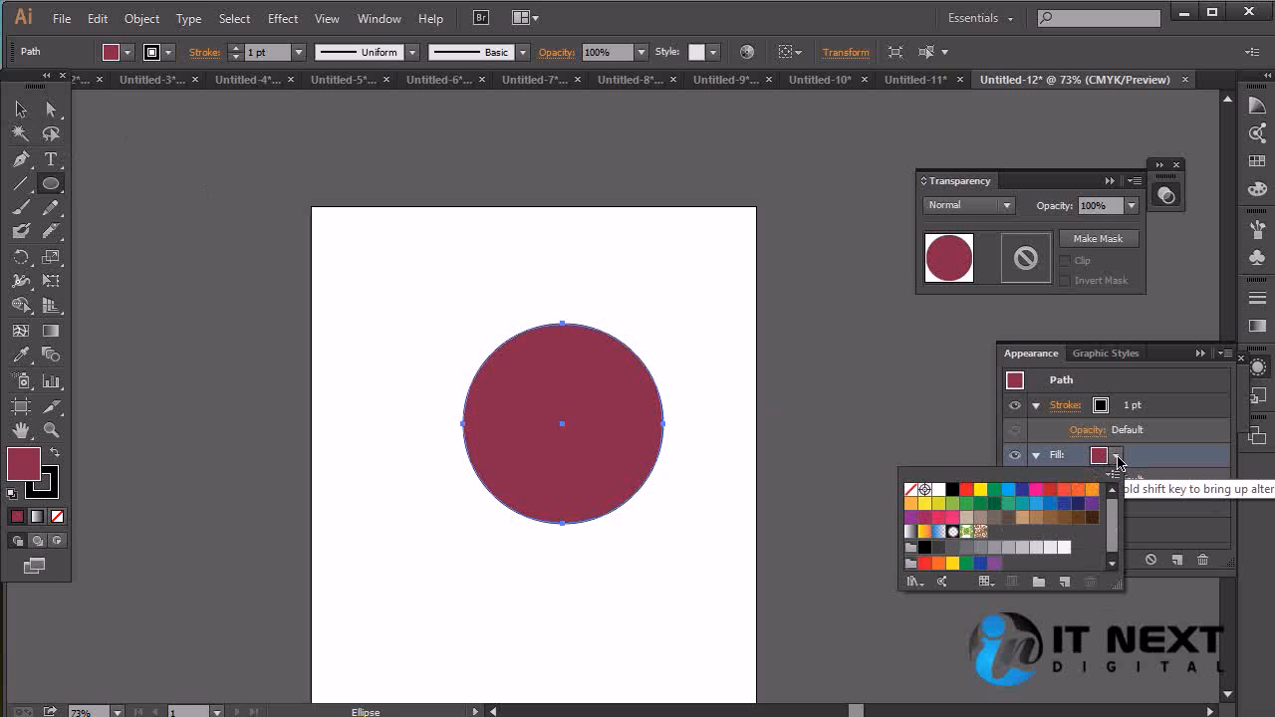
pyautogui.click(1008, 519)
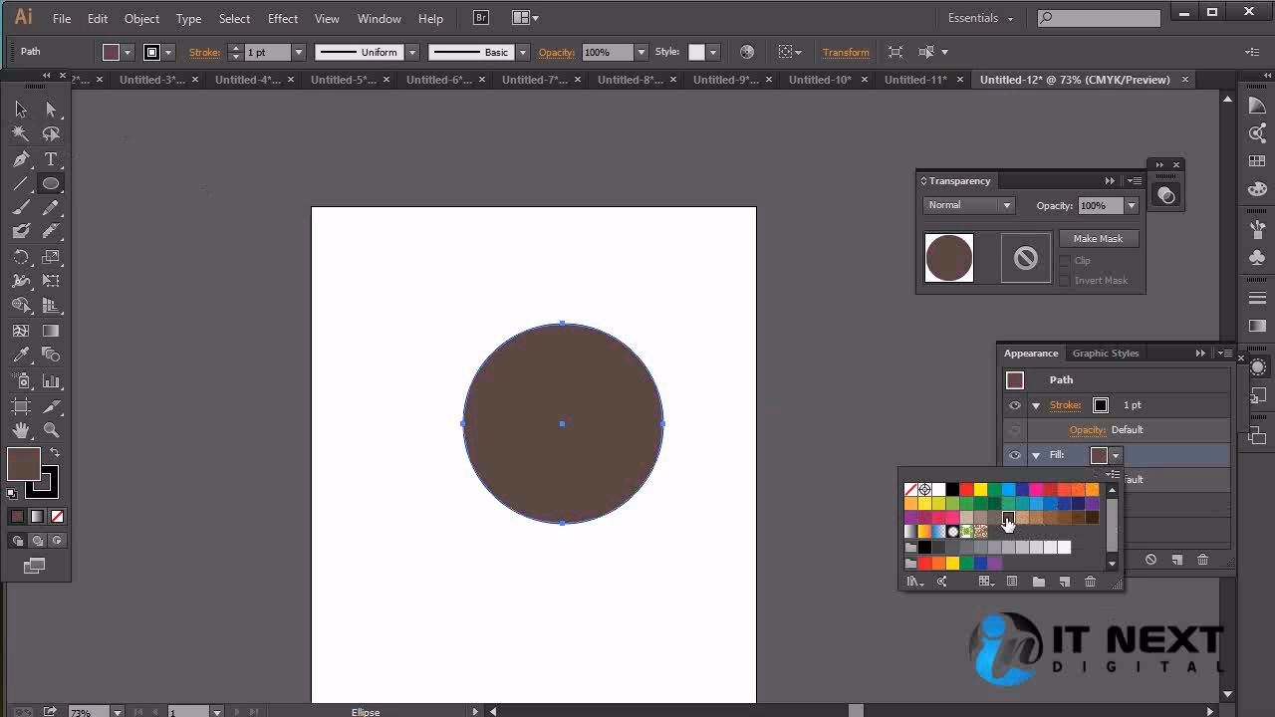
pyautogui.click(1176, 461)
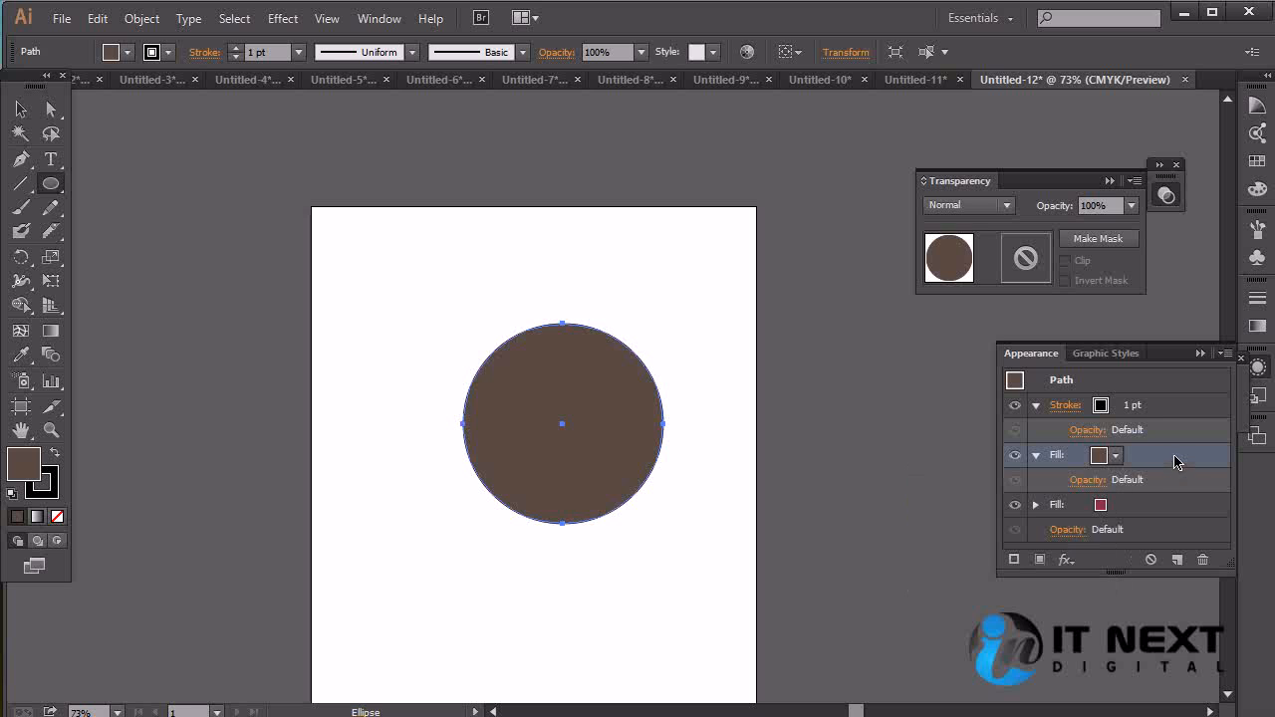
# Preview a 3D Rotate effect on the circle's dark brown fill with rotation angles of -2°, -40° and 7°
pyautogui.click(280, 22)
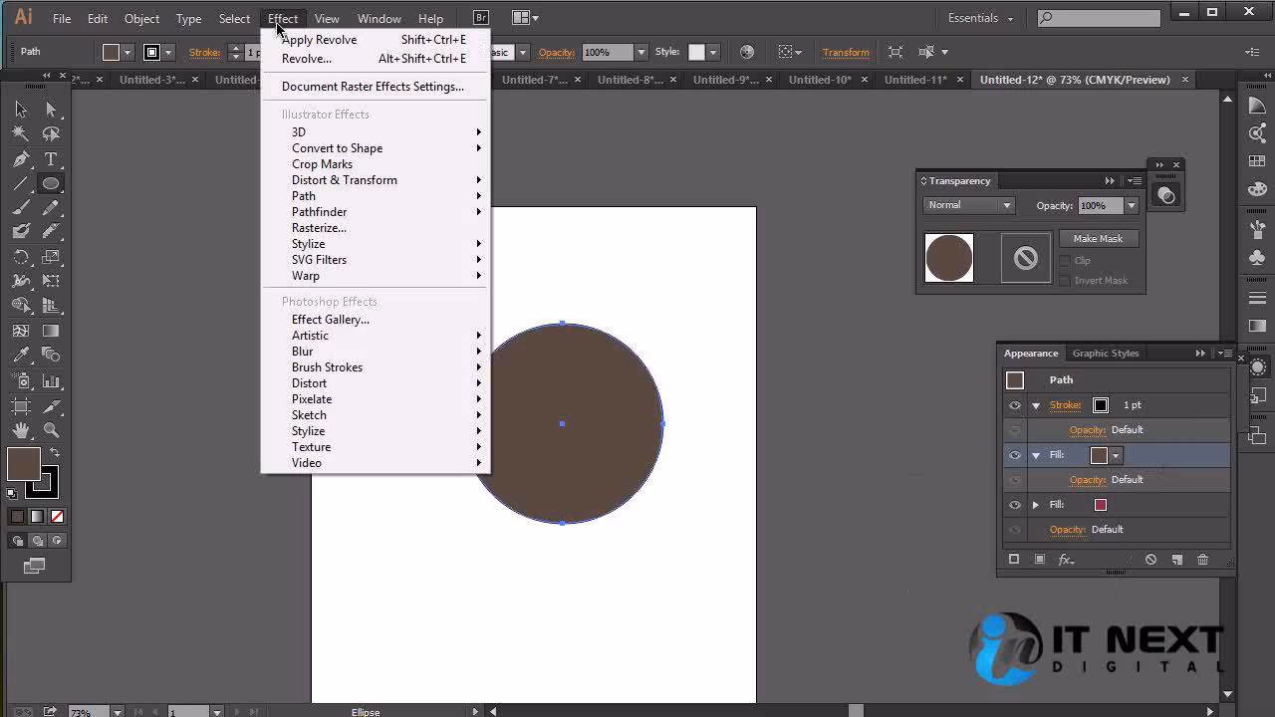
pyautogui.moveTo(309, 133)
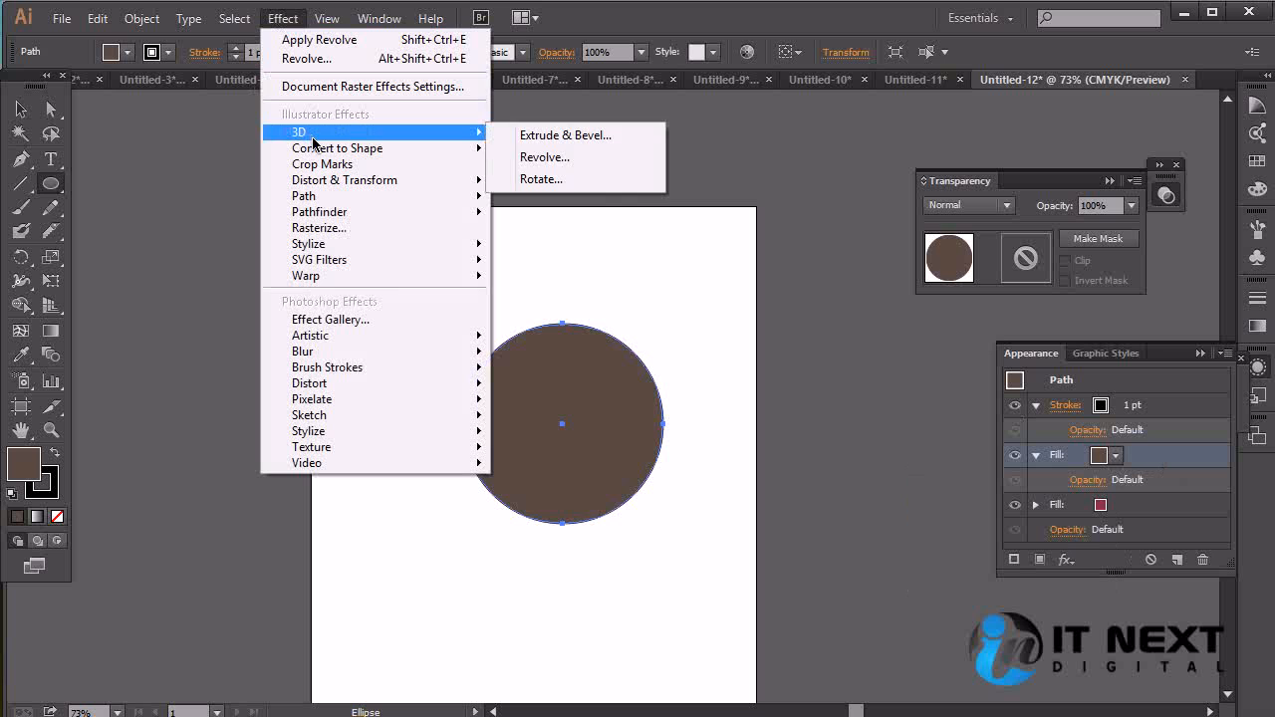
pyautogui.click(591, 181)
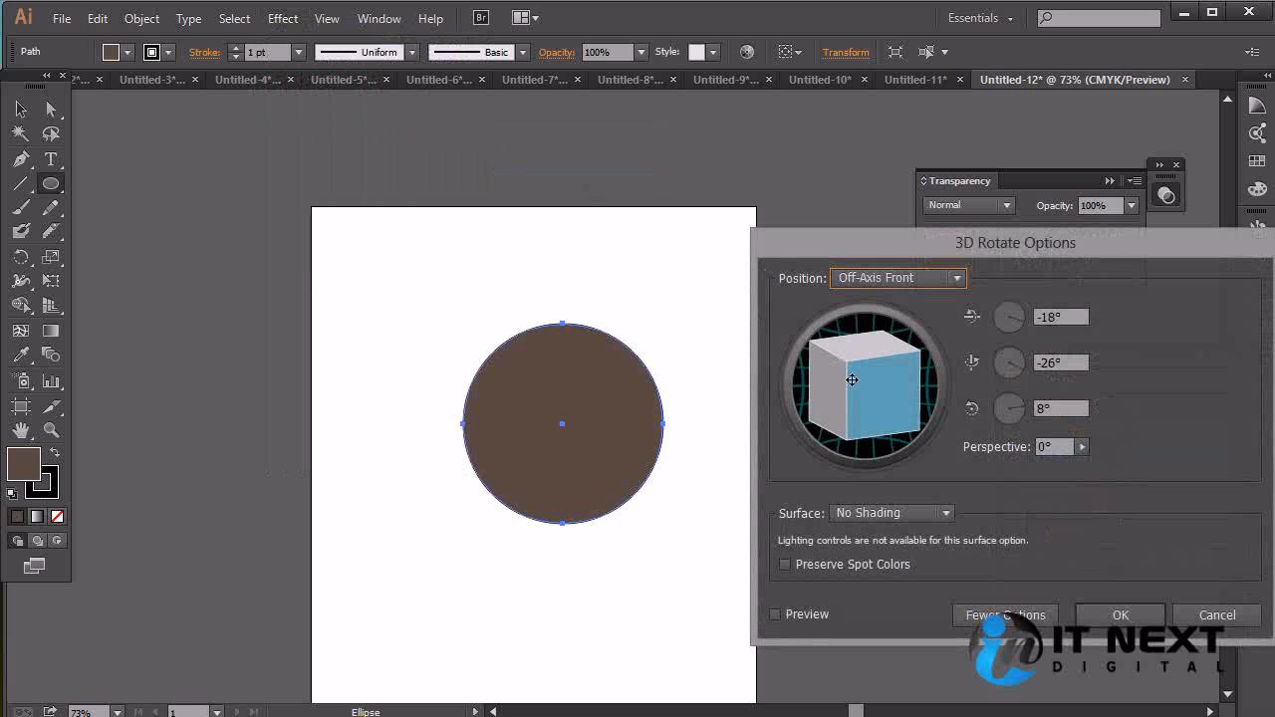
pyautogui.click(812, 615)
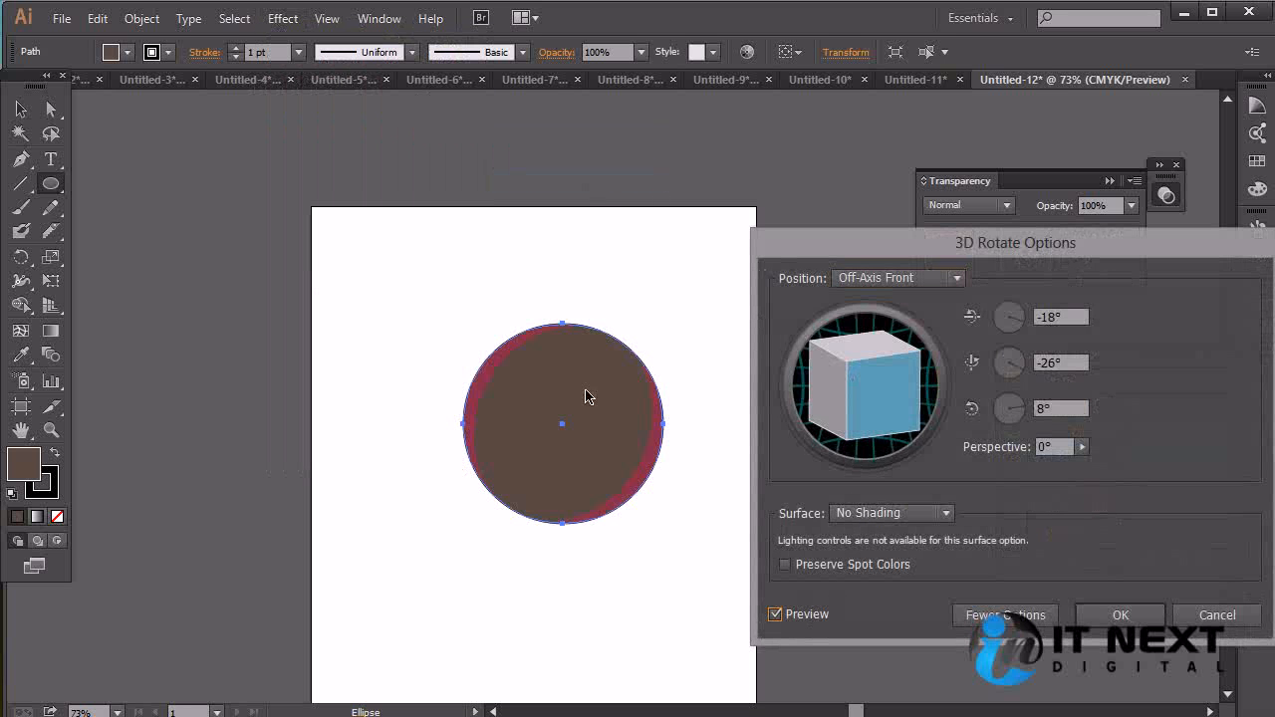
pyautogui.moveTo(891, 386)
pyautogui.mouseDown()
pyautogui.moveTo(917, 365)
pyautogui.moveTo(904, 398)
pyautogui.mouseUp()
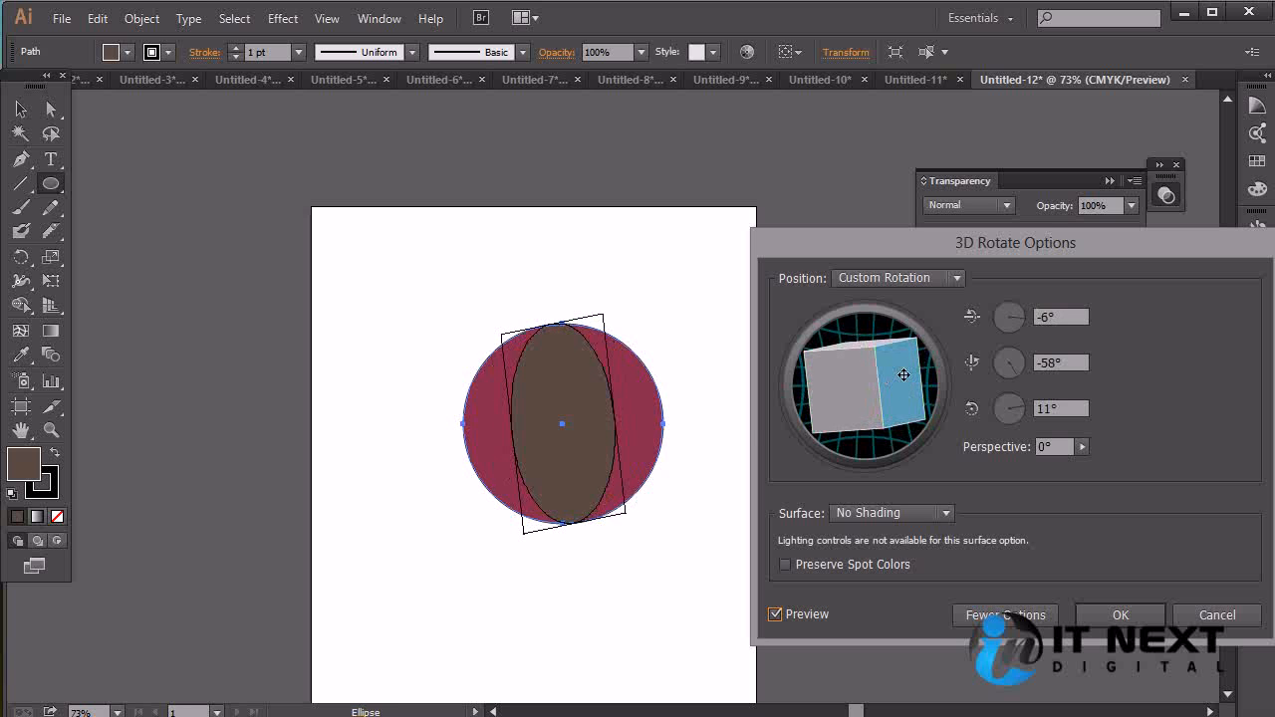
pyautogui.moveTo(845, 396); pyautogui.dragTo(905, 392)
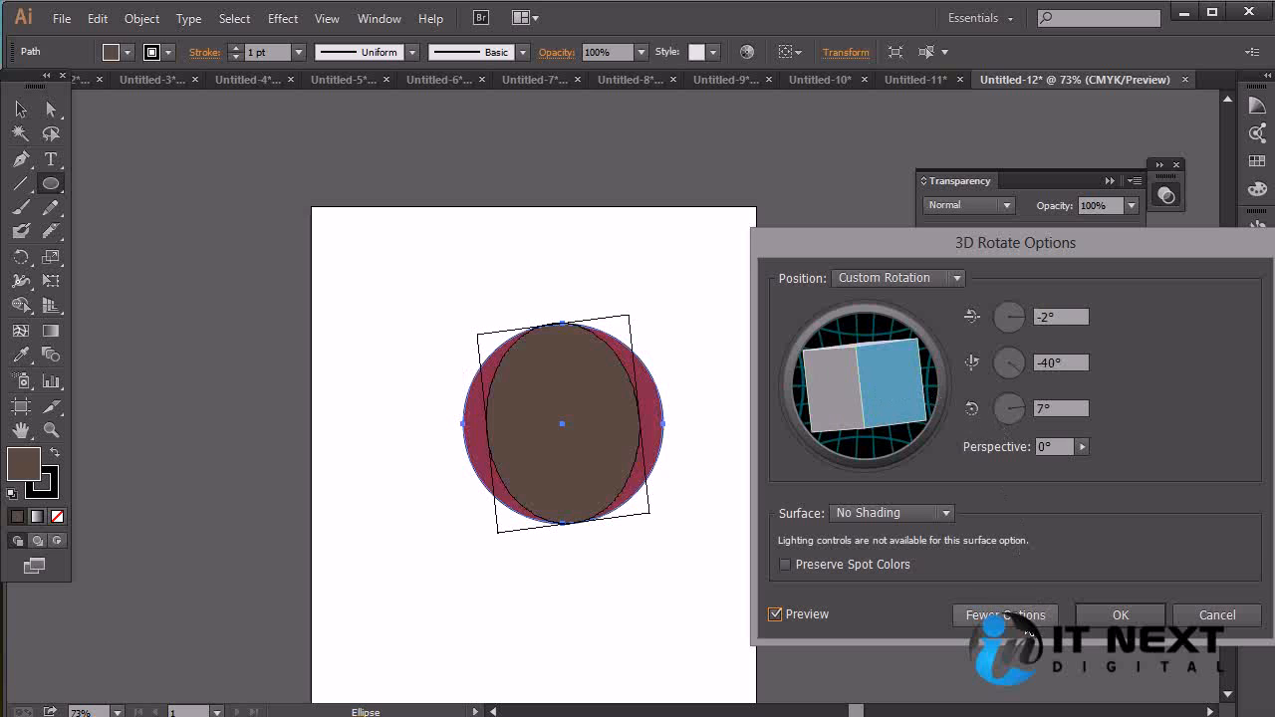
# Switch the 3D Rotate surface to Diffuse Shading and move the light toward the right side of the sphere
pyautogui.click(1005, 615)
pyautogui.click(969, 566)
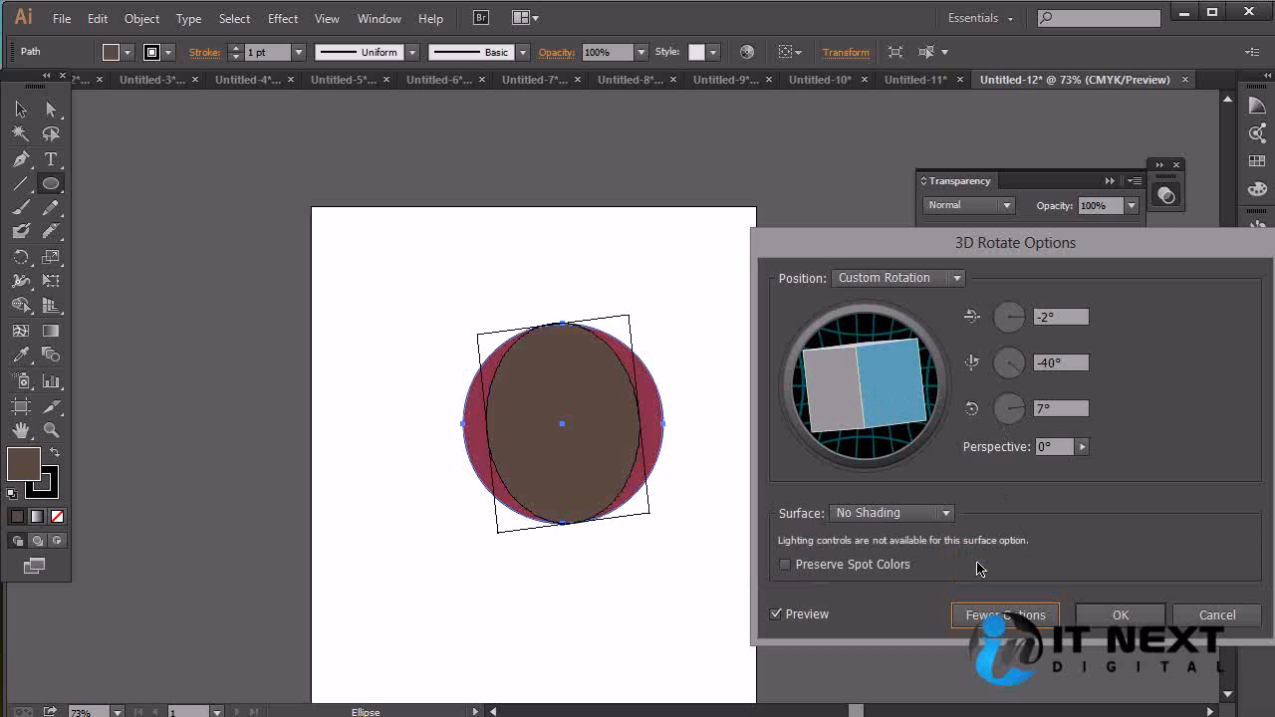
pyautogui.click(944, 513)
pyautogui.click(921, 555)
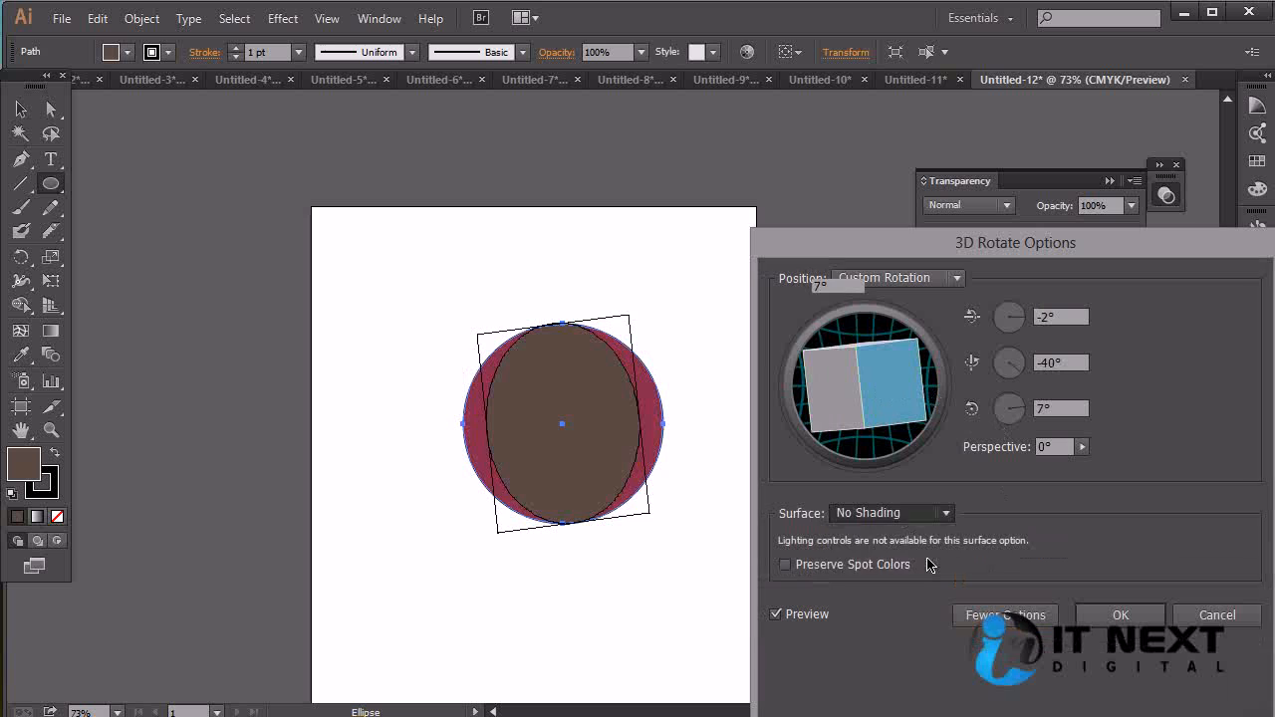
pyautogui.moveTo(1154, 252); pyautogui.dragTo(1106, 82)
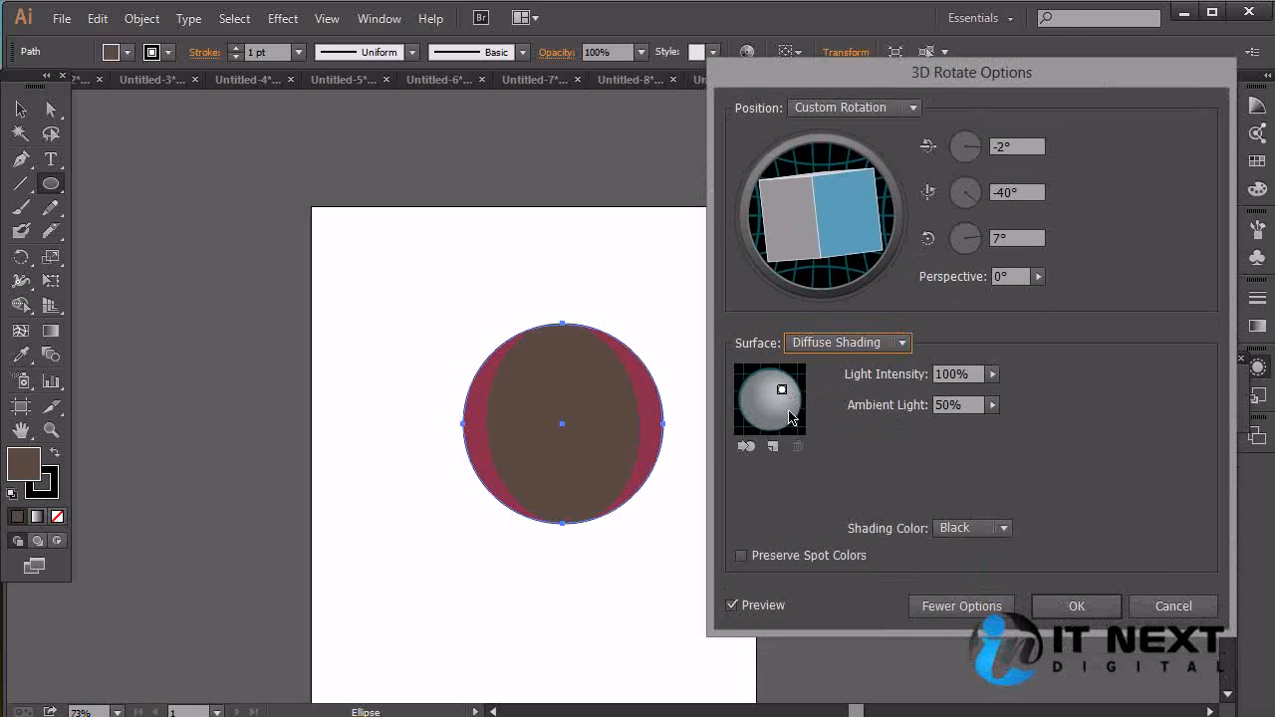
pyautogui.moveTo(783, 390); pyautogui.dragTo(789, 416)
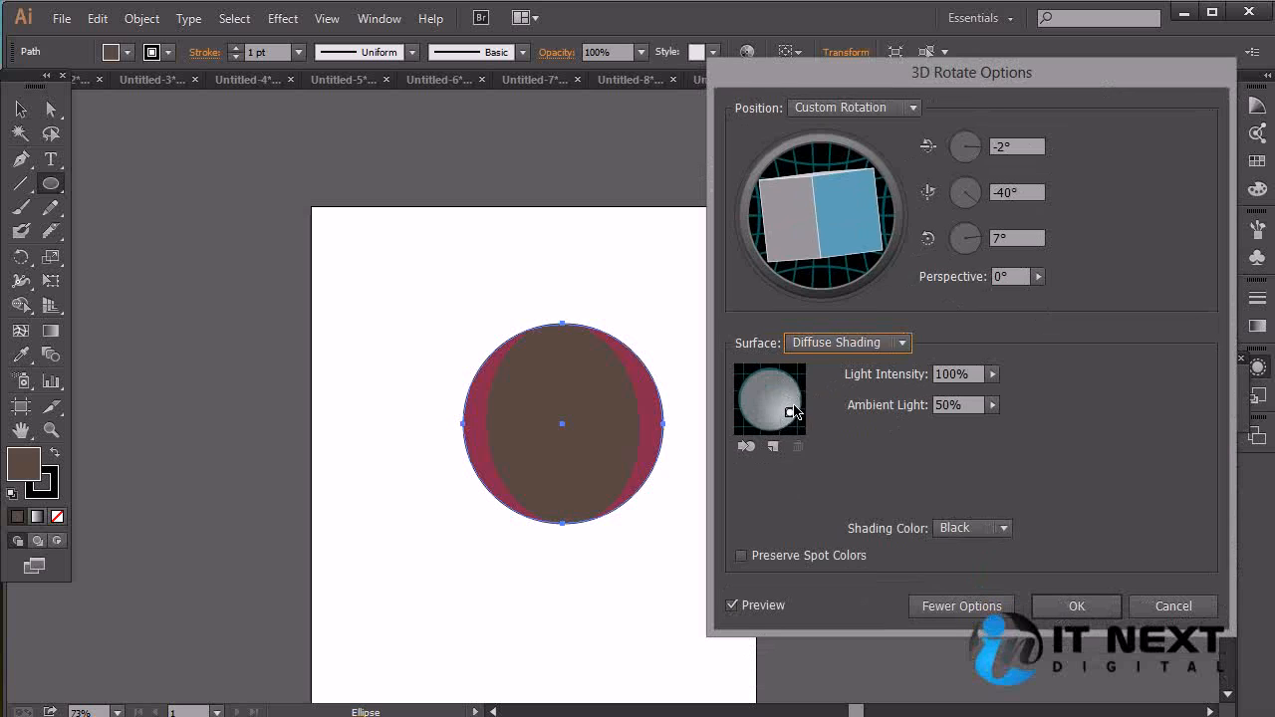
pyautogui.moveTo(789, 415); pyautogui.dragTo(788, 399)
# Use a custom teal shading color, #17808e, and apply the 3D Rotate effect to the brown fill
pyautogui.click(996, 528)
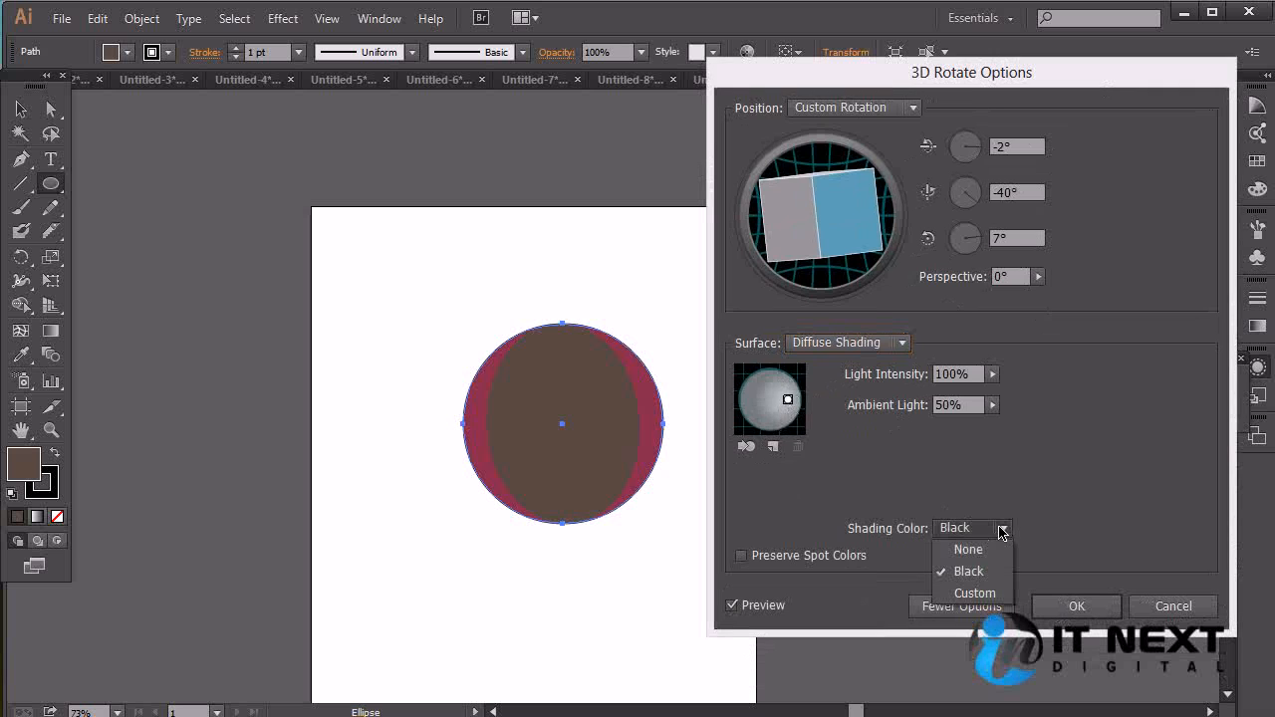
pyautogui.click(974, 594)
pyautogui.click(1044, 528)
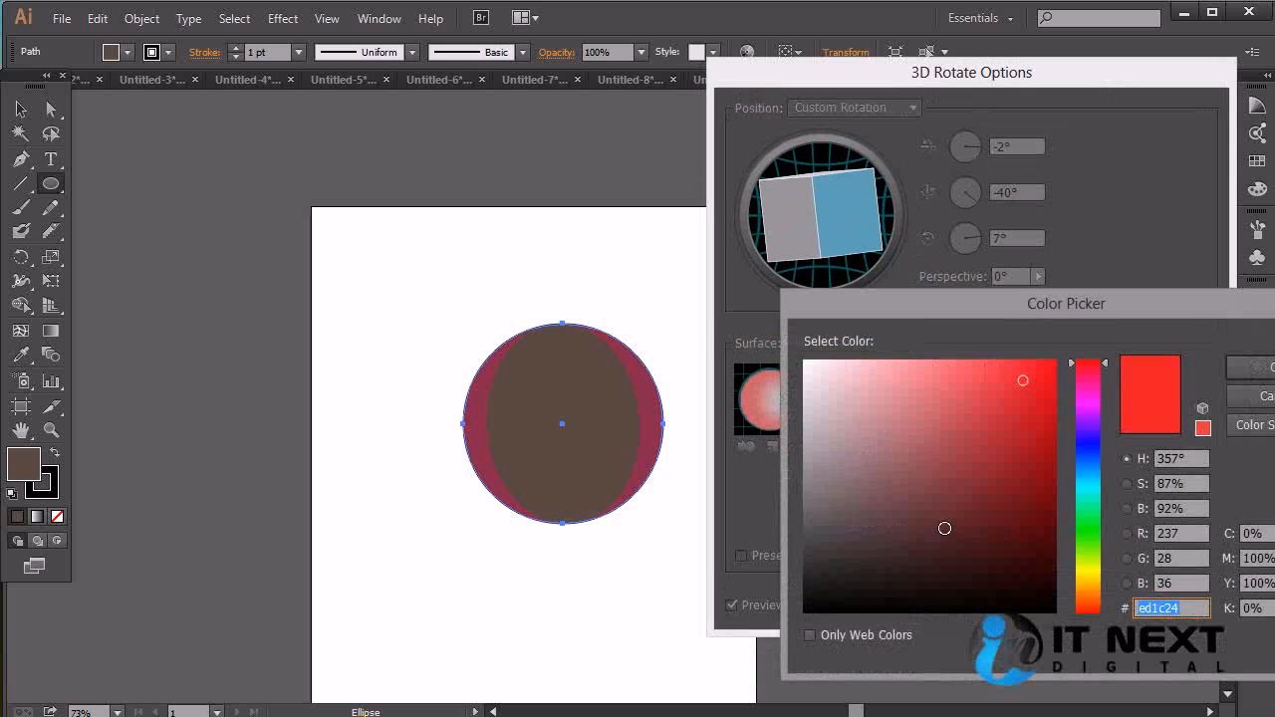
pyautogui.click(1016, 462)
pyautogui.moveTo(1088, 472); pyautogui.dragTo(1087, 481)
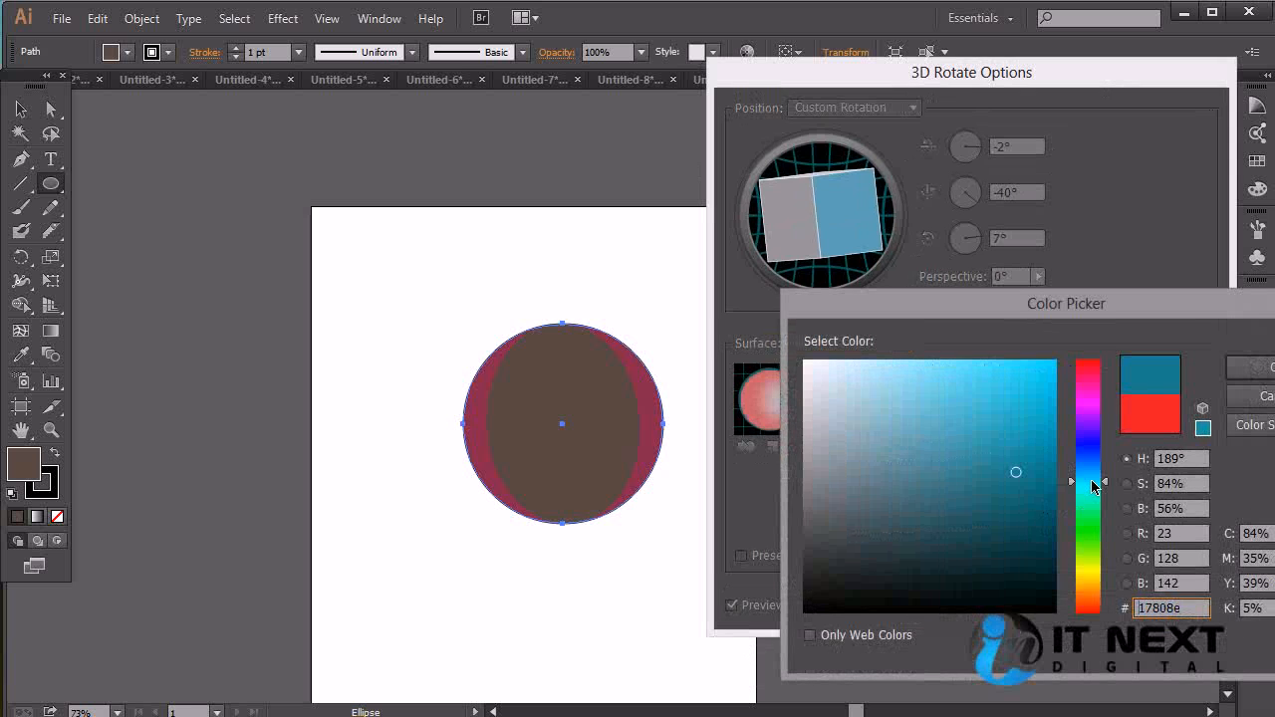
pyautogui.click(1267, 380)
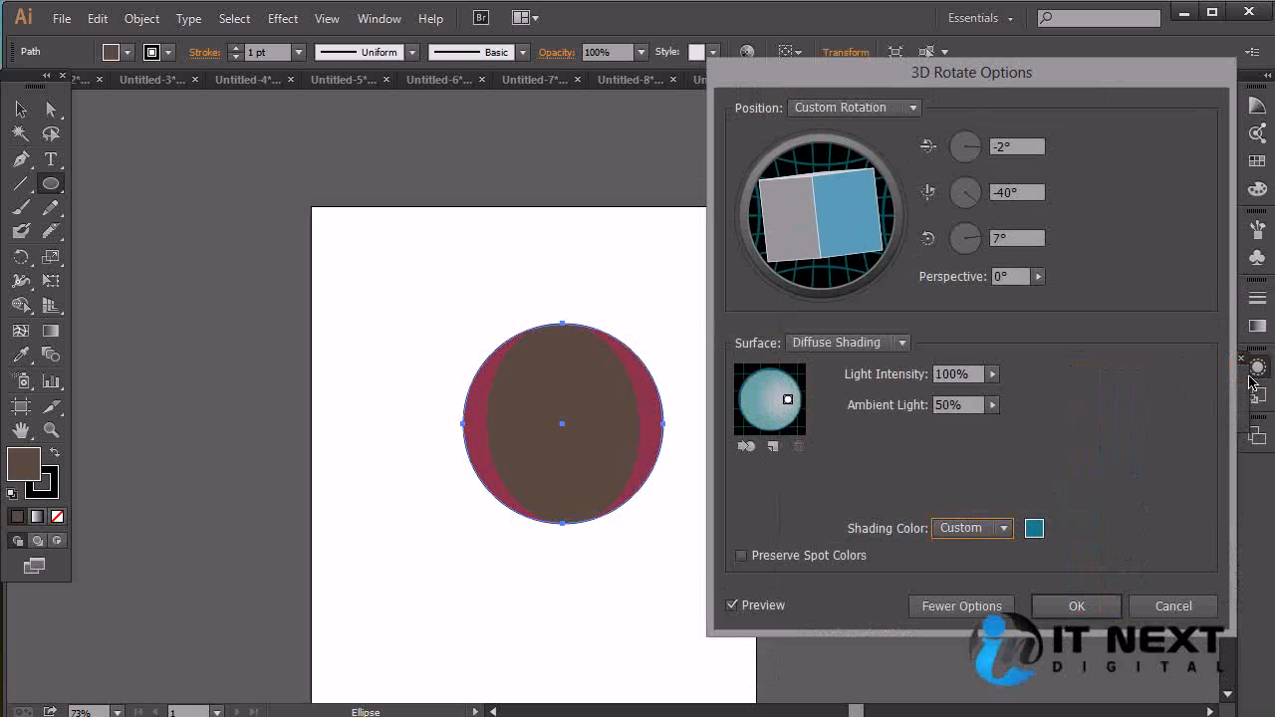
pyautogui.click(1058, 613)
# Examine the rotated brown fill over the crimson fill on the circle at 200% magnification
pyautogui.press('v')
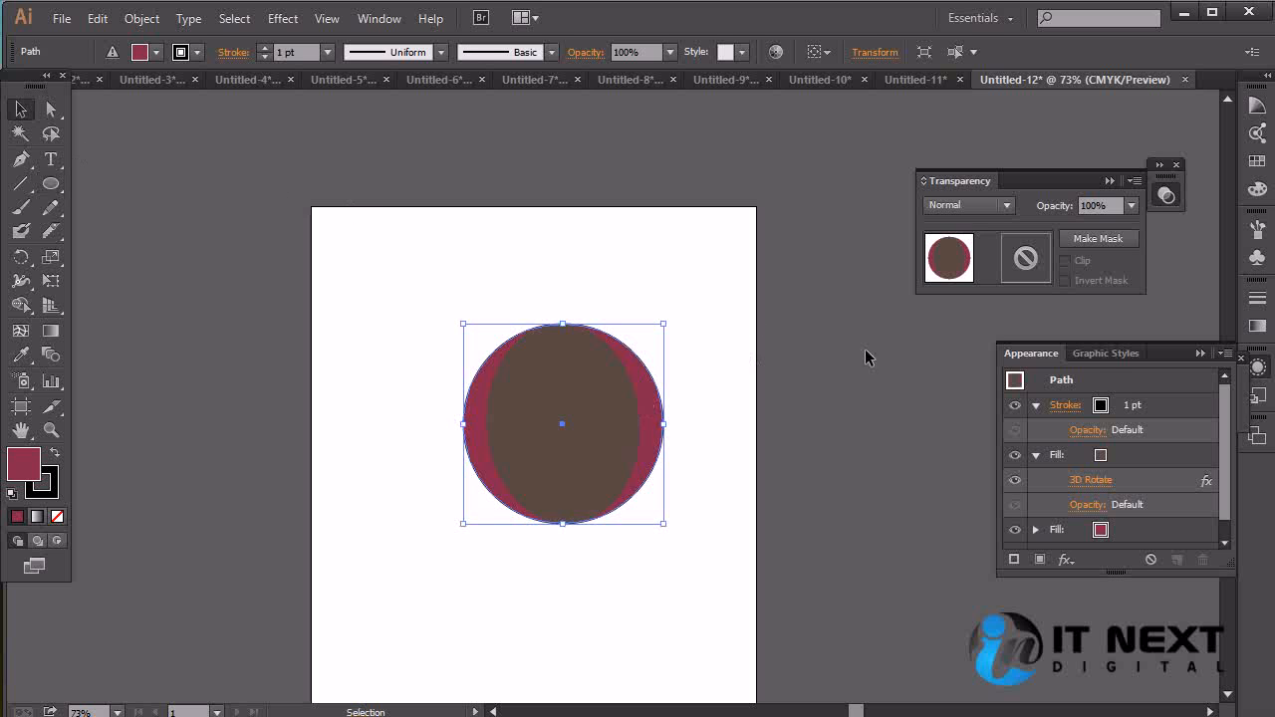
pyautogui.click(873, 550)
pyautogui.click(633, 445)
pyautogui.hotkey('ctrl', '+')
pyautogui.hotkey('ctrl', '+')
pyautogui.hotkey('ctrl', '+')
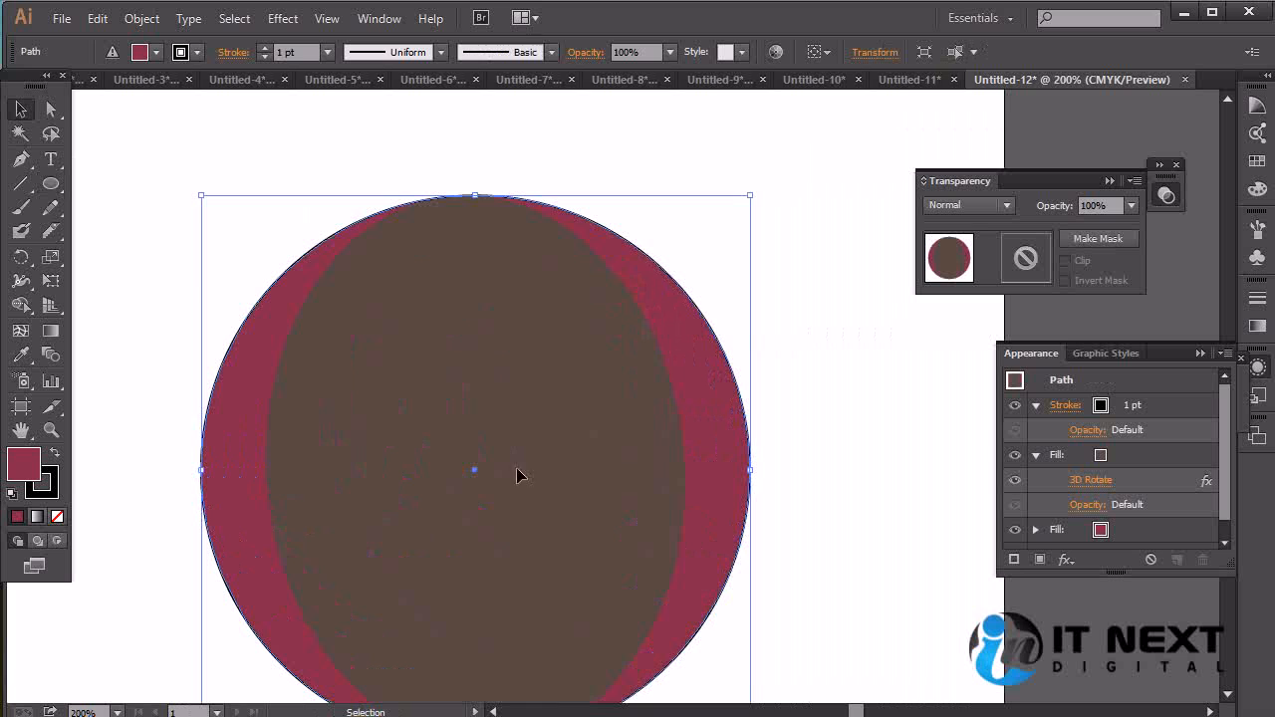
pyautogui.moveTo(532, 501); pyautogui.dragTo(603, 426)
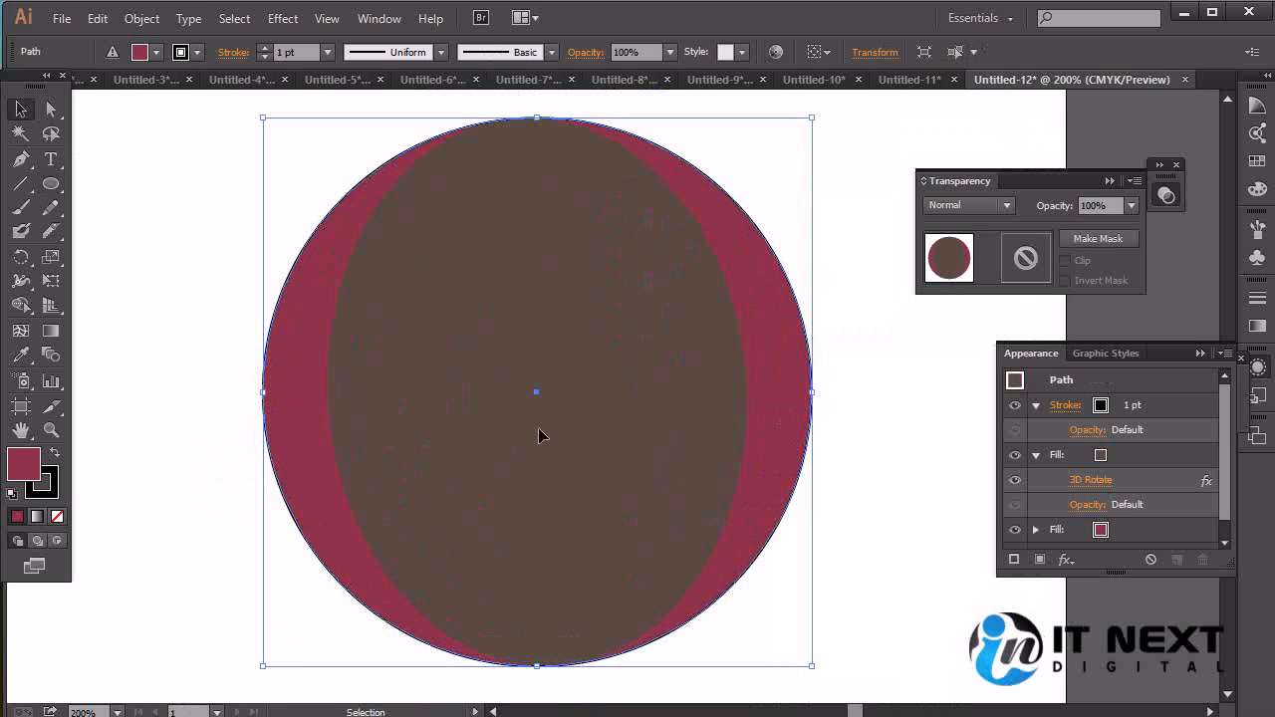
pyautogui.click(944, 530)
pyautogui.click(702, 454)
pyautogui.click(285, 18)
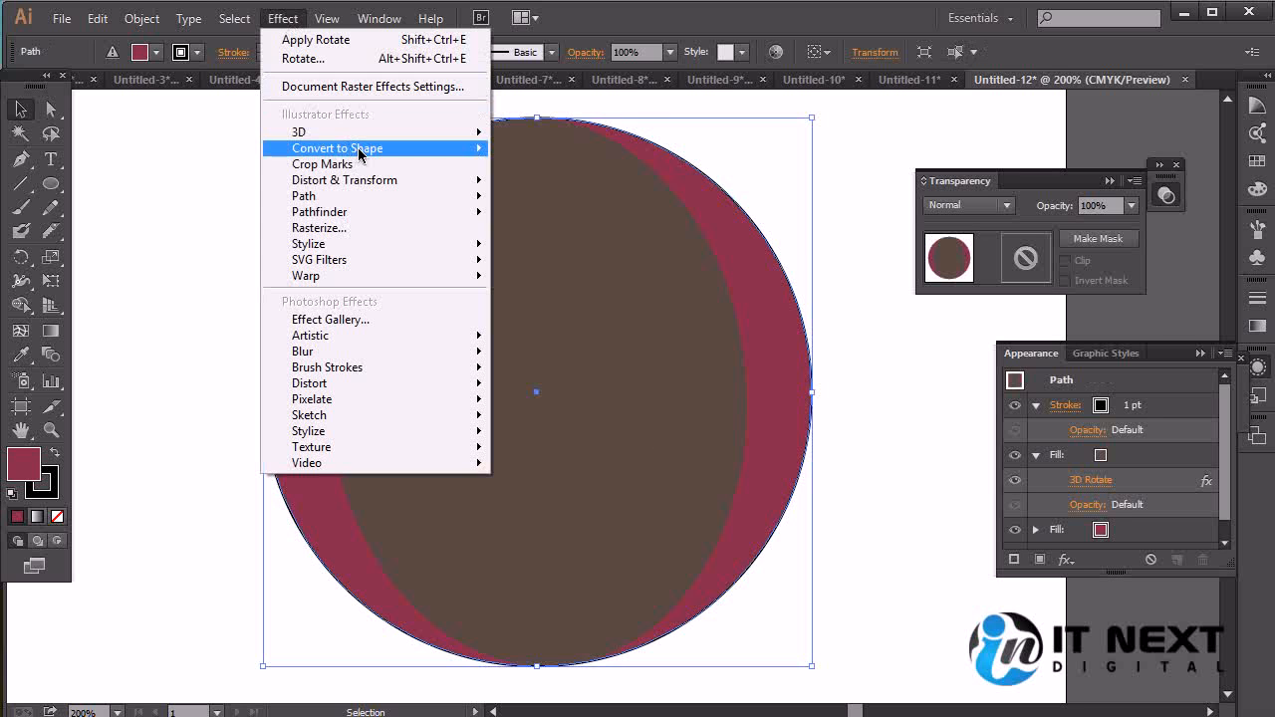
pyautogui.moveTo(425, 149)
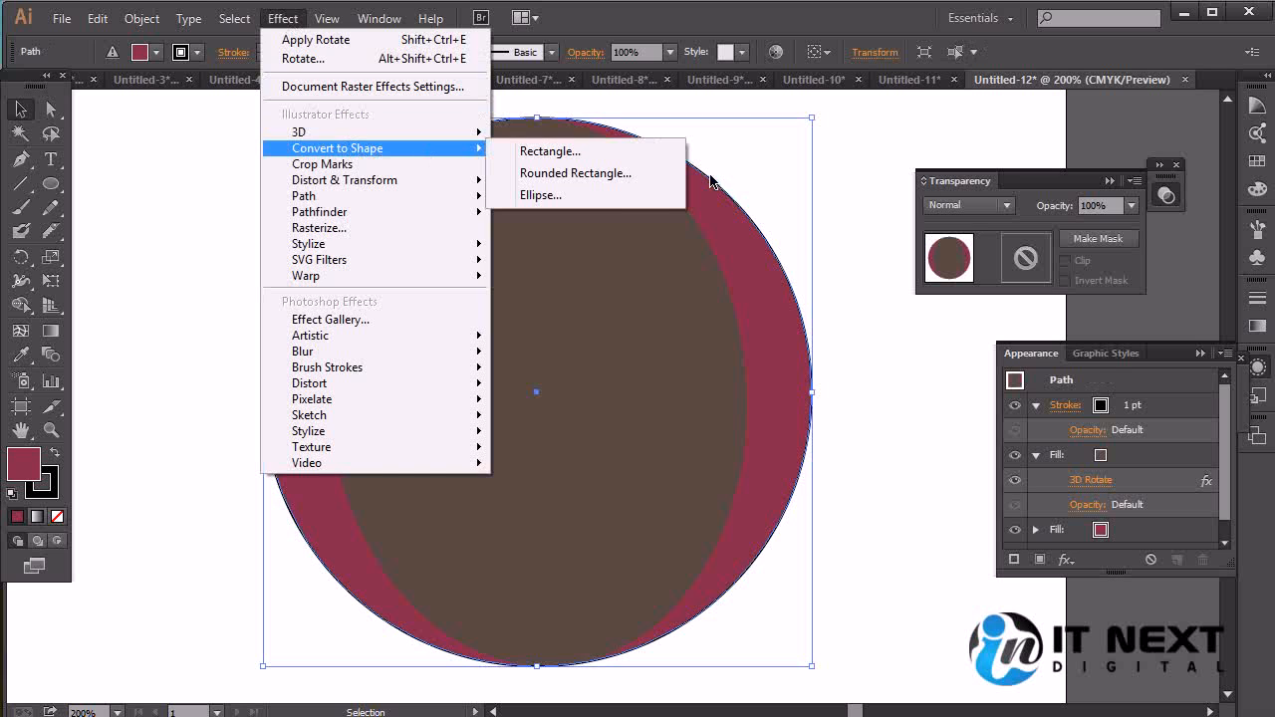
pyautogui.click(847, 182)
pyautogui.click(497, 415)
# Draw a crimson square with the Rectangle tool in the empty area above and right of the circle
pyautogui.moveTo(711, 287); pyautogui.dragTo(331, 516)
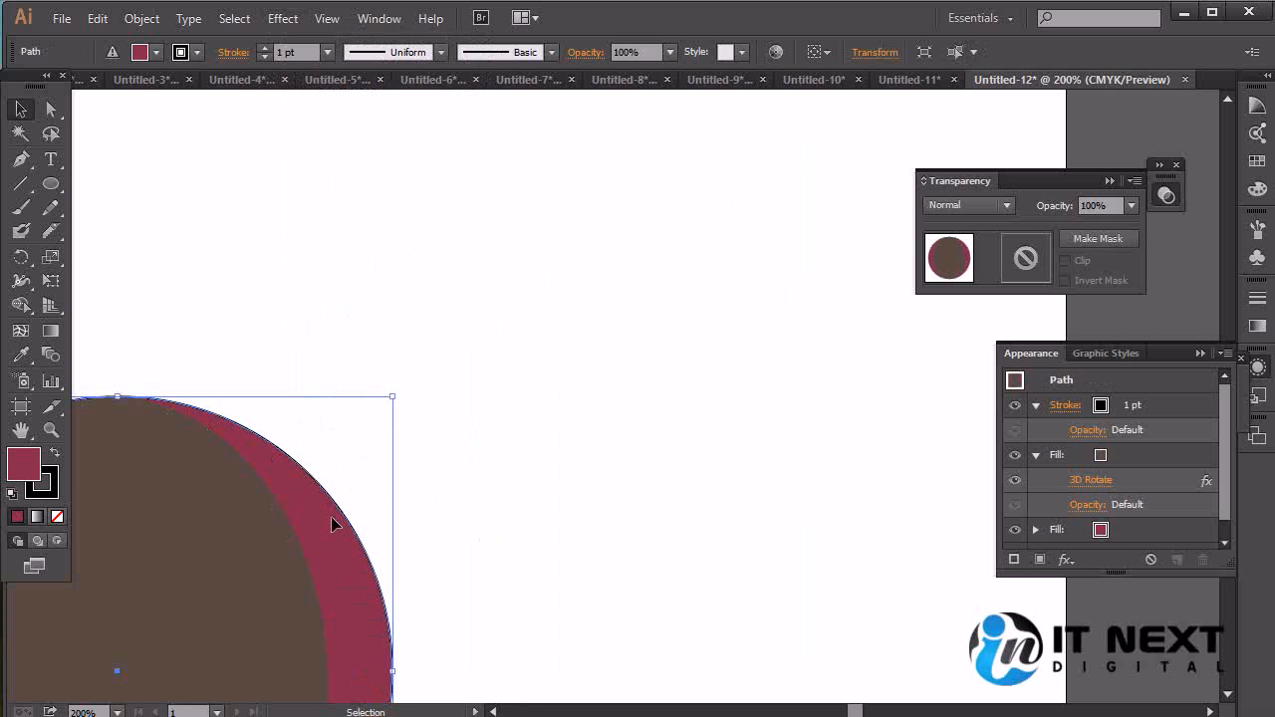
pyautogui.moveTo(51, 183); pyautogui.dragTo(95, 183)
pyautogui.moveTo(501, 185); pyautogui.dragTo(776, 459)
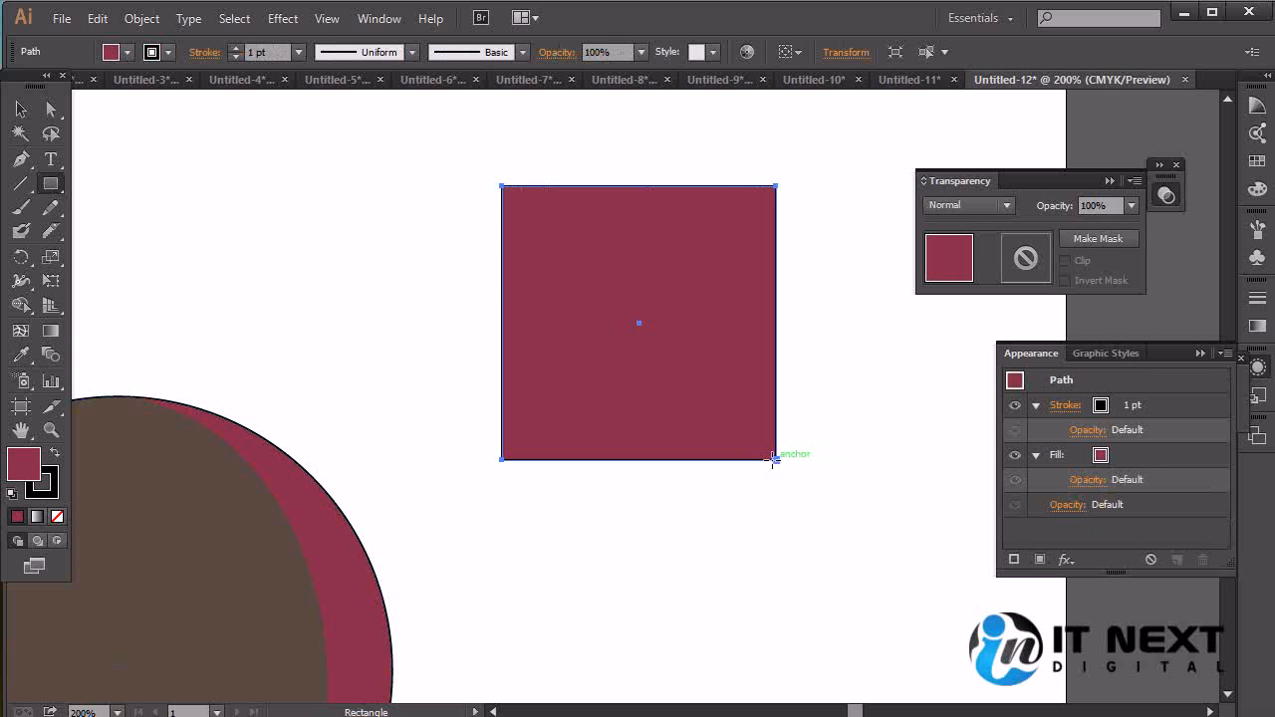
# Preview a Convert to Shape Rounded Rectangle effect on the square, comparing absolute sizing and returning to relative sizing
pyautogui.click(283, 17)
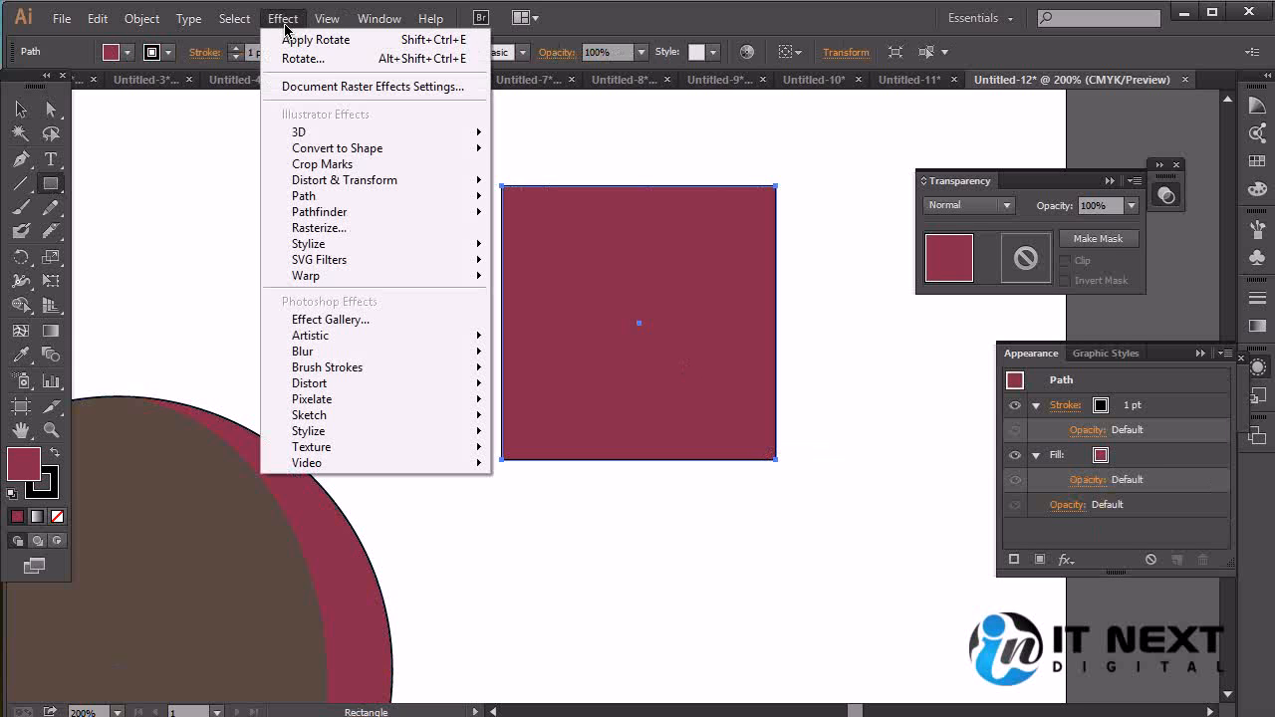
pyautogui.moveTo(328, 156)
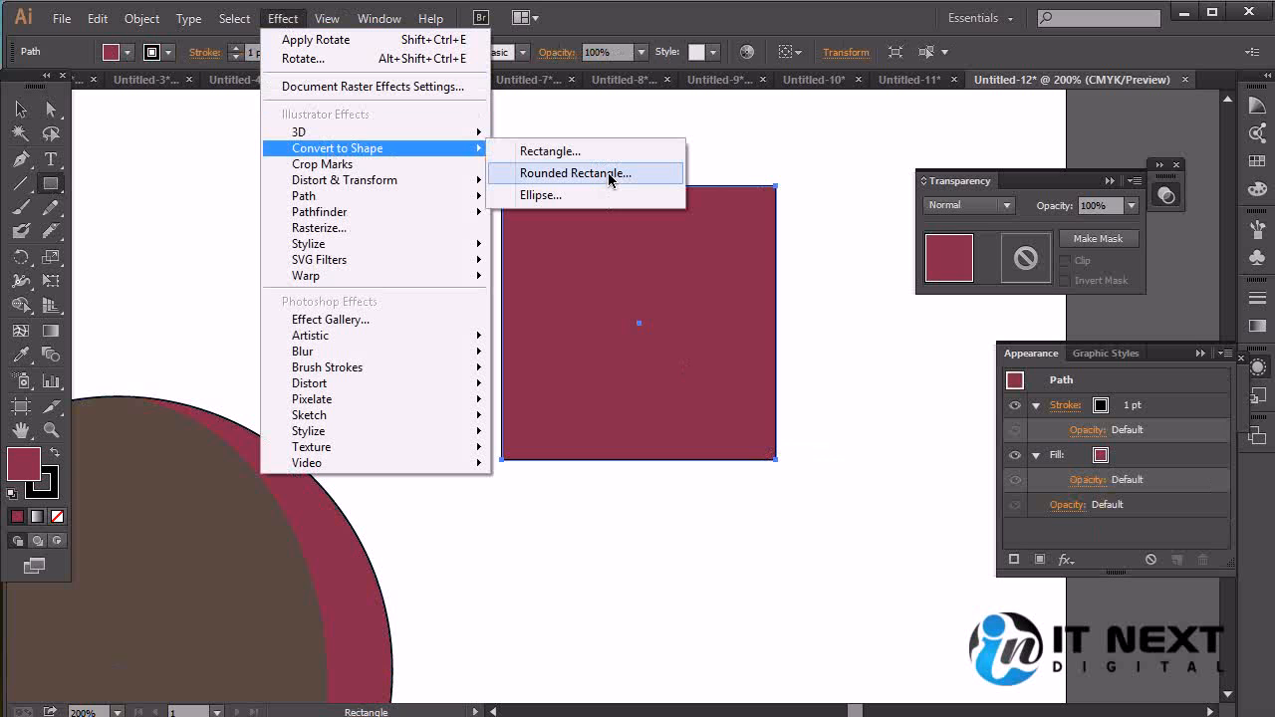
pyautogui.click(572, 173)
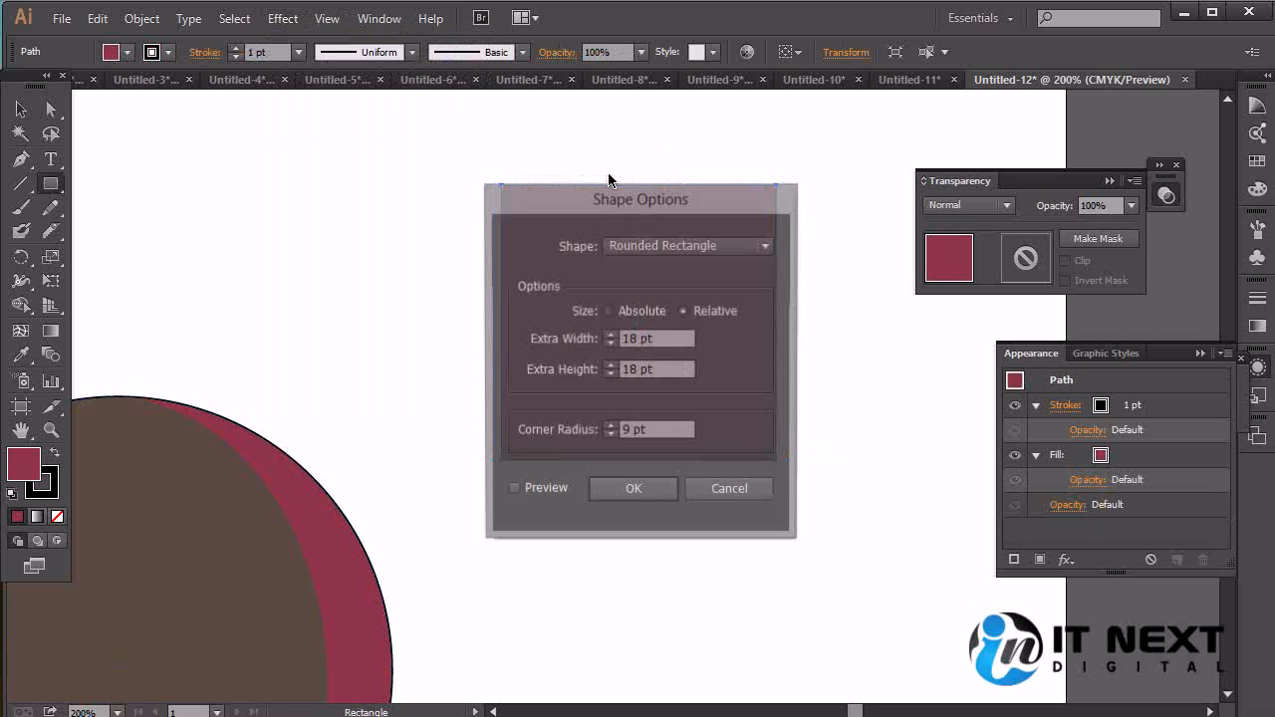
pyautogui.moveTo(620, 189); pyautogui.dragTo(869, 294)
pyautogui.click(763, 596)
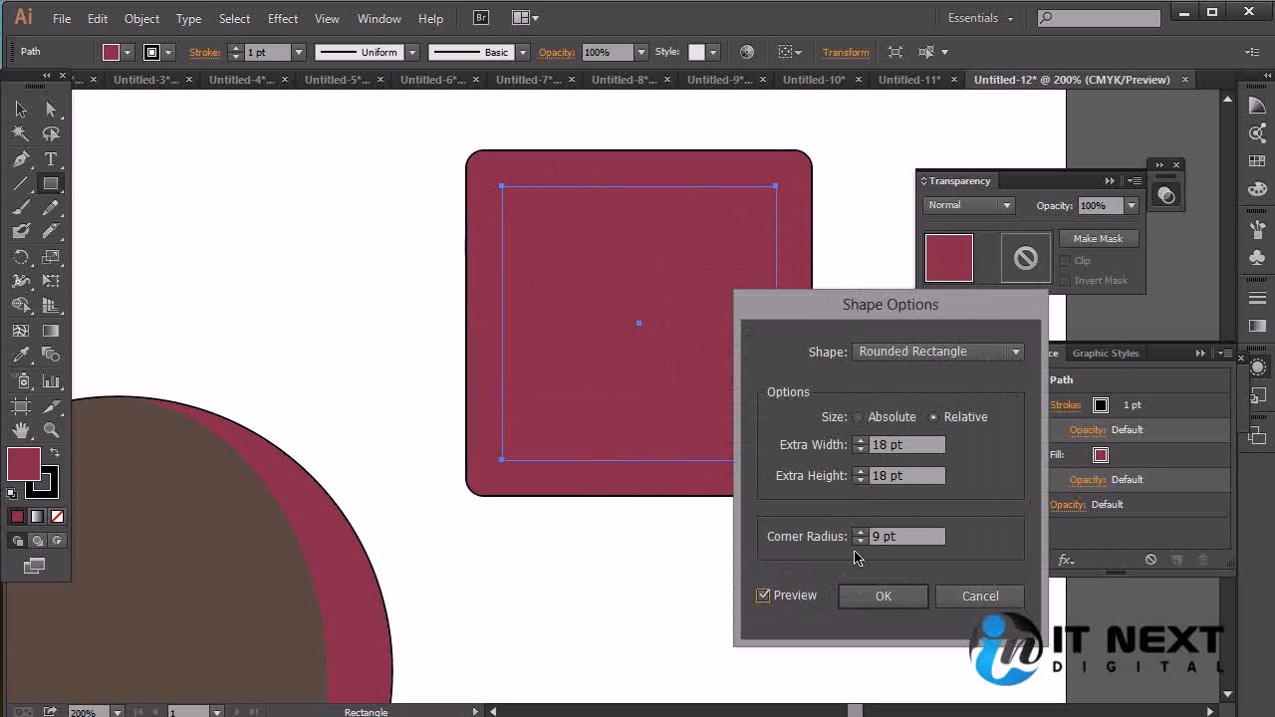
pyautogui.click(867, 419)
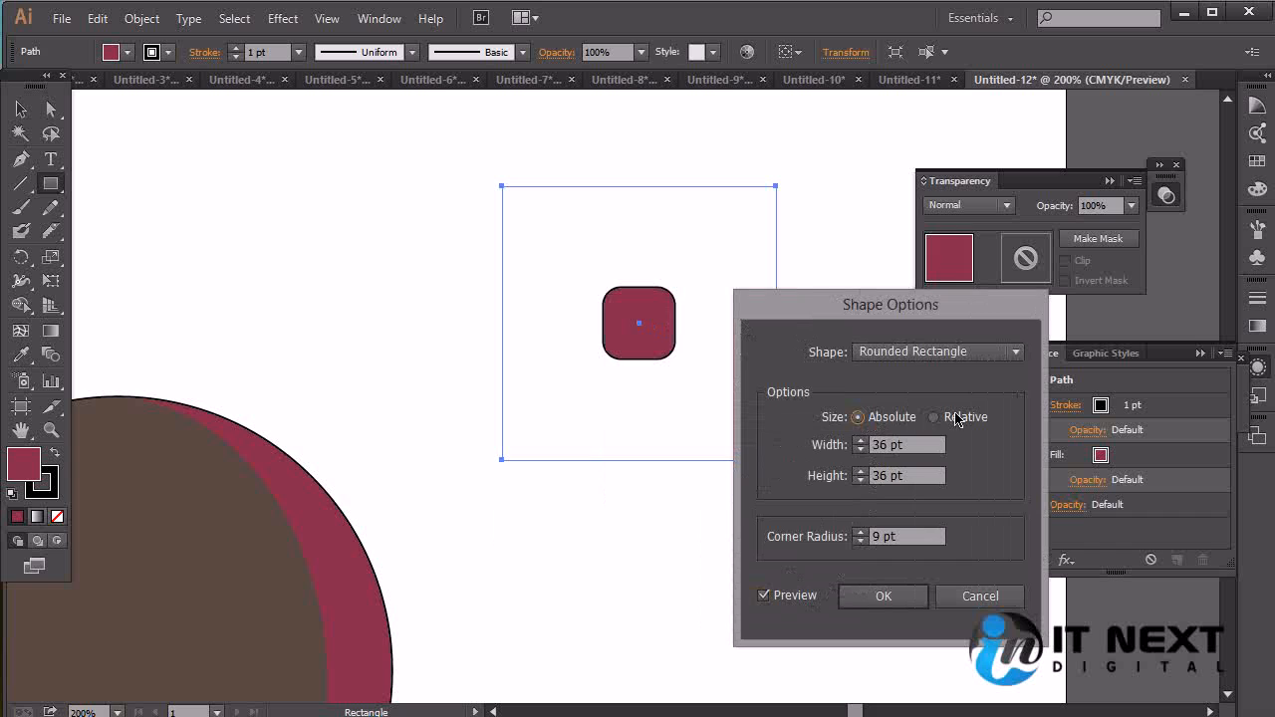
pyautogui.click(967, 419)
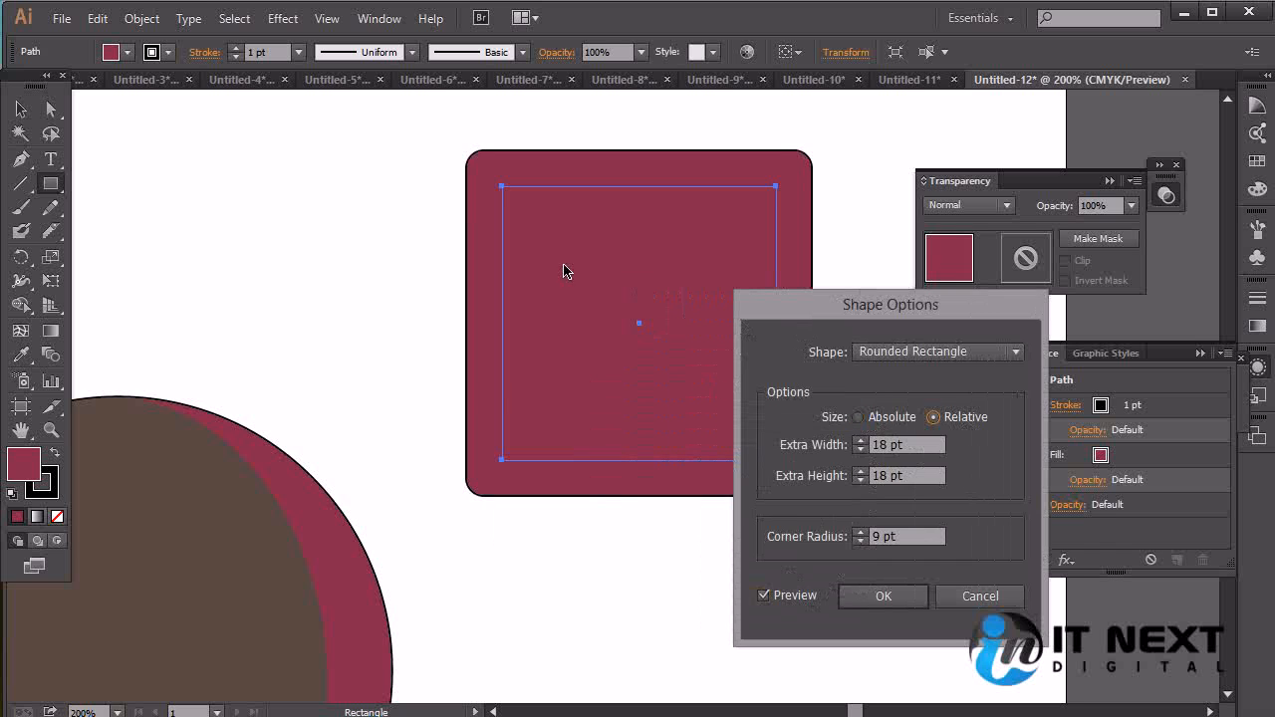
# Set the effect's extra width and extra height to 22 pt, increase the corner radius slightly, and apply it
pyautogui.click(861, 440)
pyautogui.click(861, 440)
pyautogui.click(861, 440)
pyautogui.click(860, 441)
pyautogui.click(861, 471)
pyautogui.click(861, 472)
pyautogui.click(861, 471)
pyautogui.click(860, 471)
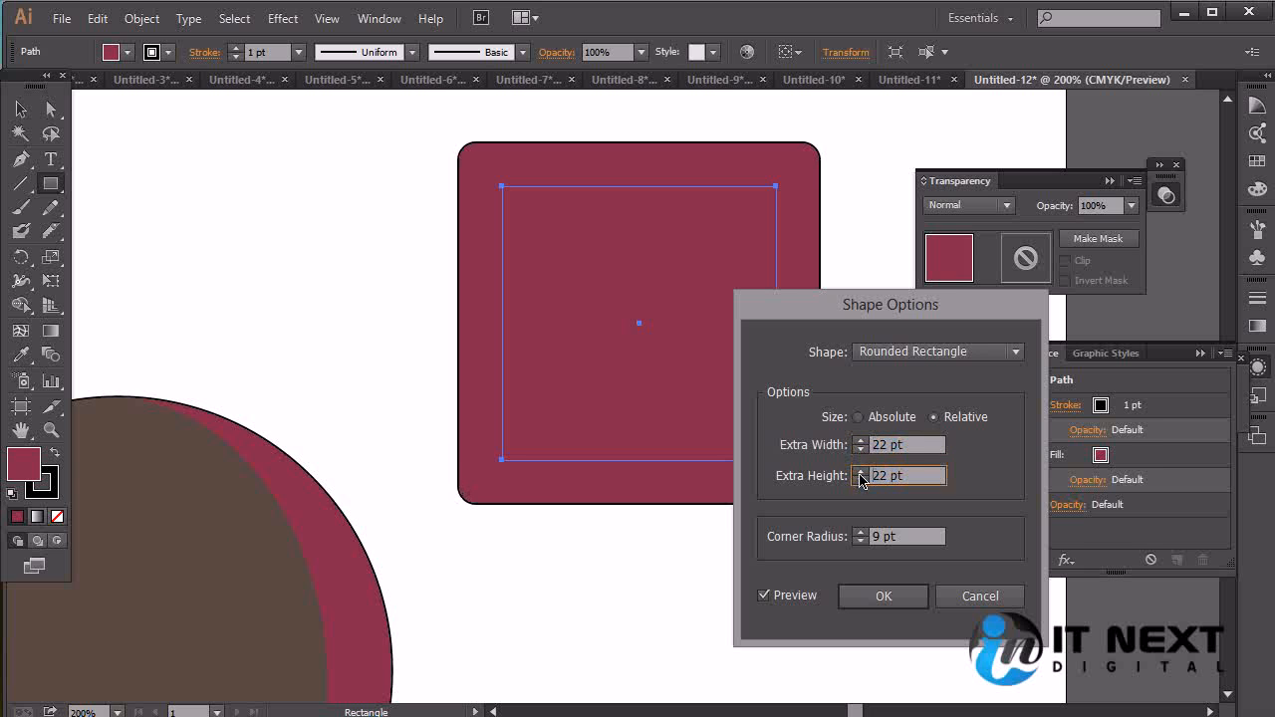
pyautogui.click(861, 532)
pyautogui.click(861, 532)
pyautogui.click(861, 532)
pyautogui.click(883, 596)
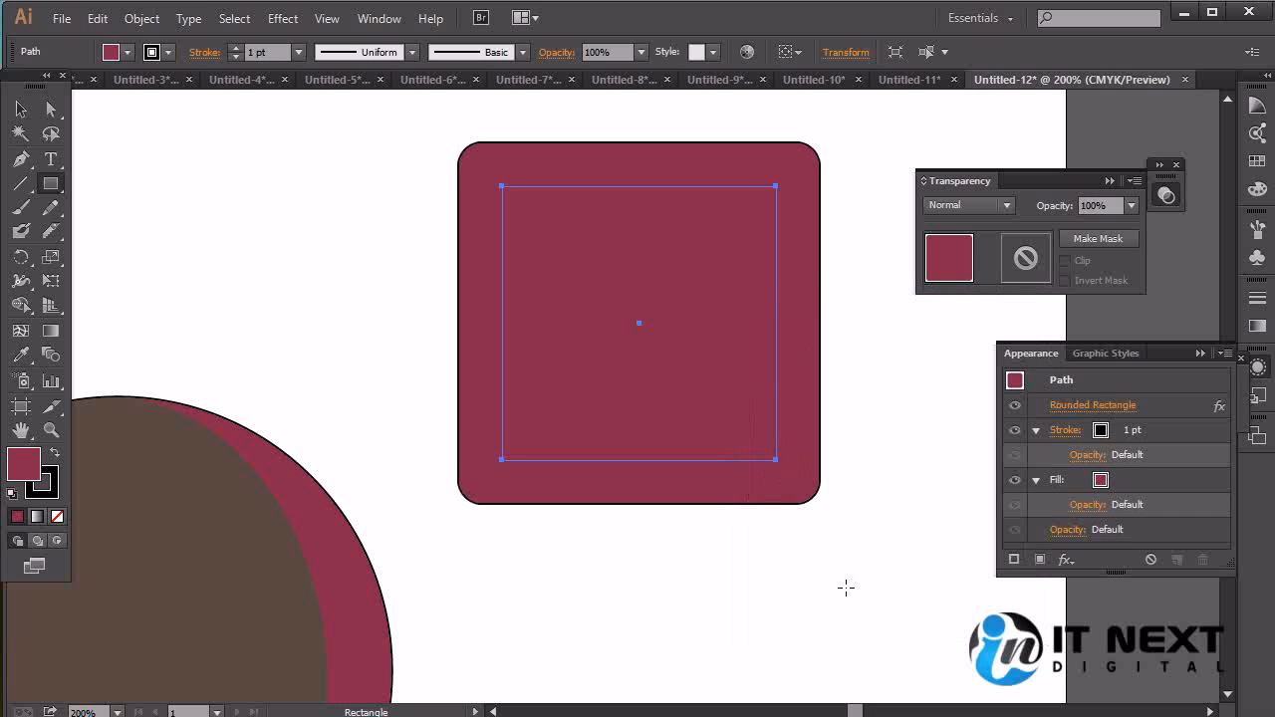
# Reselect the square and toggle its Rounded Rectangle effect off and on repeatedly to compare the original and converted shapes
pyautogui.press('v')
pyautogui.click(926, 563)
pyautogui.click(784, 426)
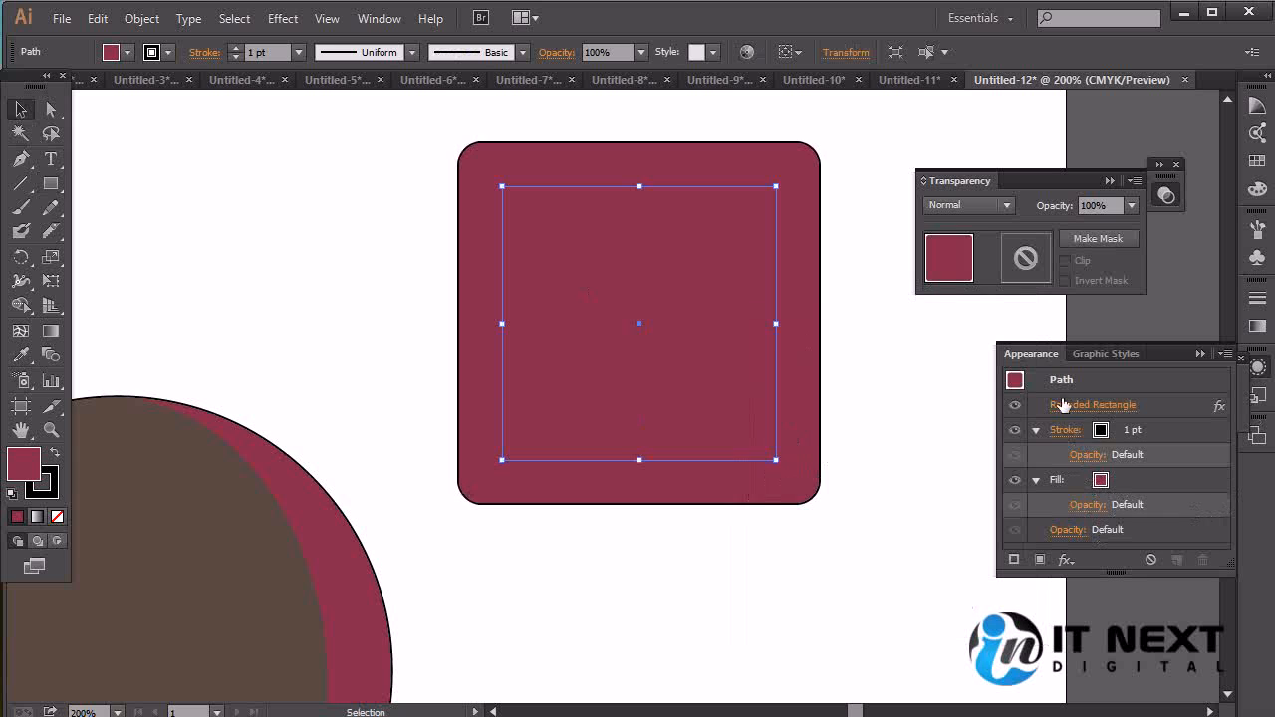
pyautogui.click(1015, 407)
pyautogui.click(1015, 407)
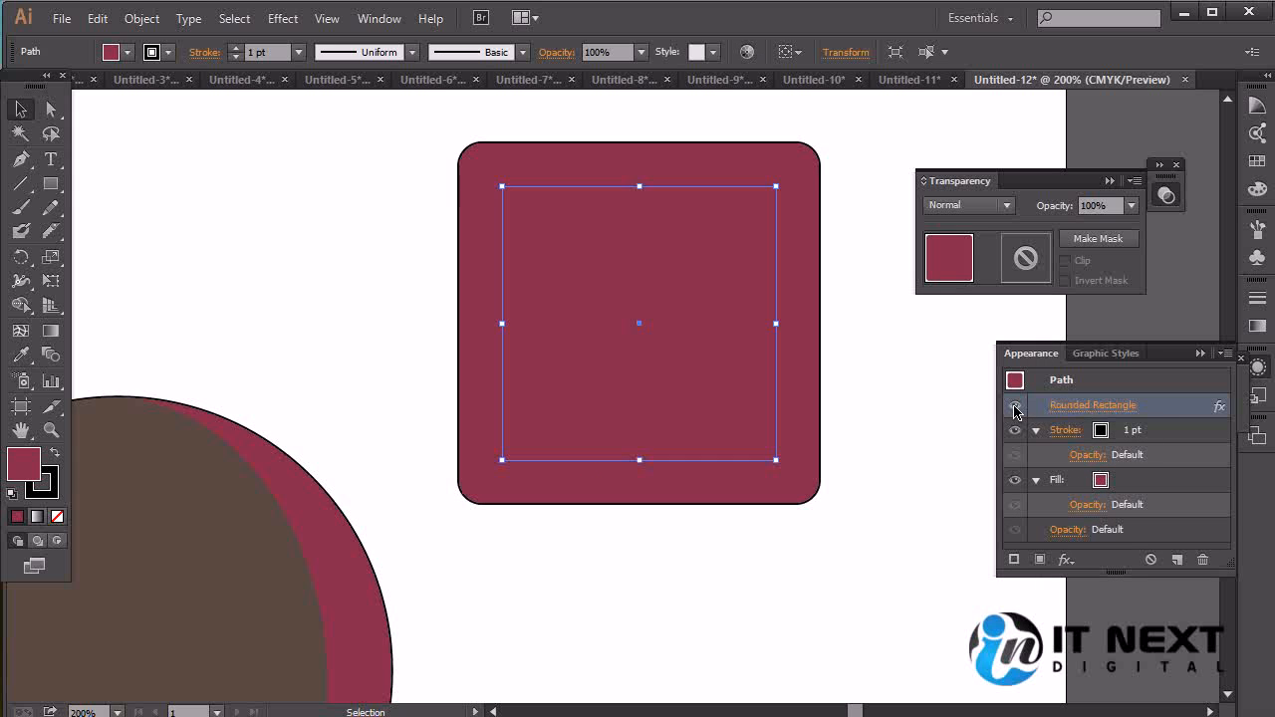
pyautogui.click(1015, 409)
pyautogui.click(1016, 407)
pyautogui.click(1015, 407)
pyautogui.click(1015, 406)
pyautogui.click(1015, 407)
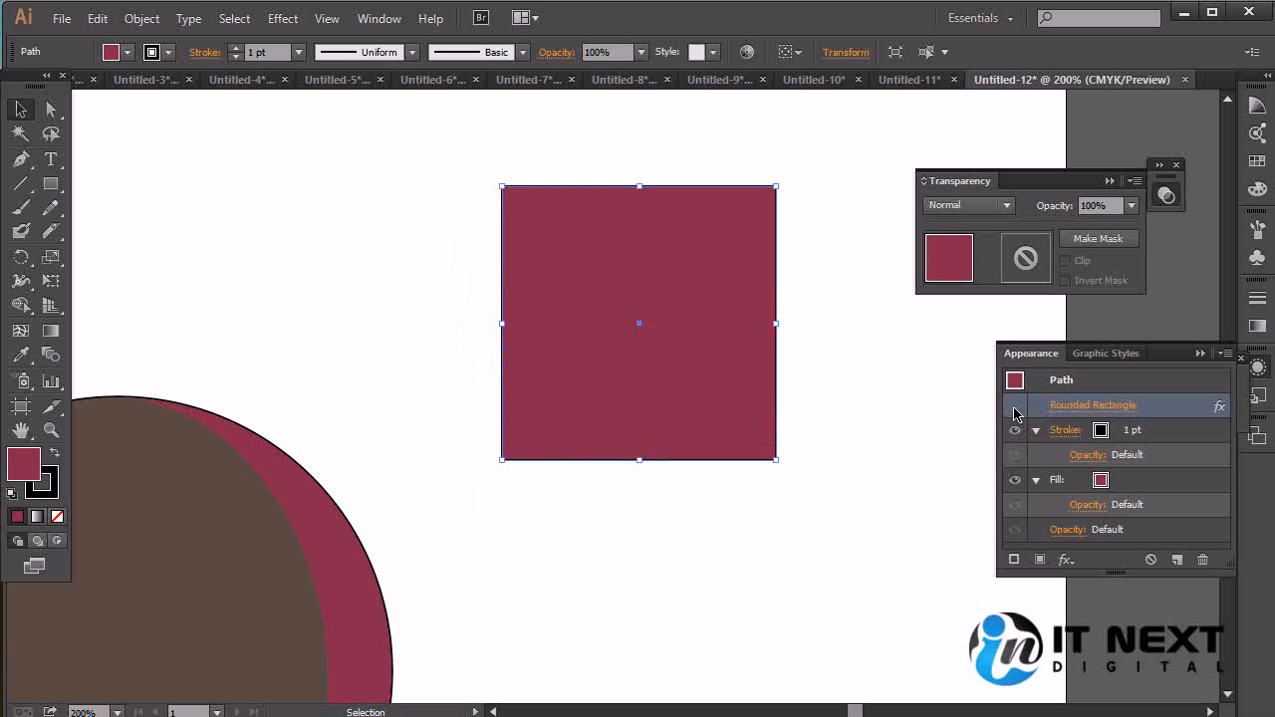
pyautogui.click(1015, 406)
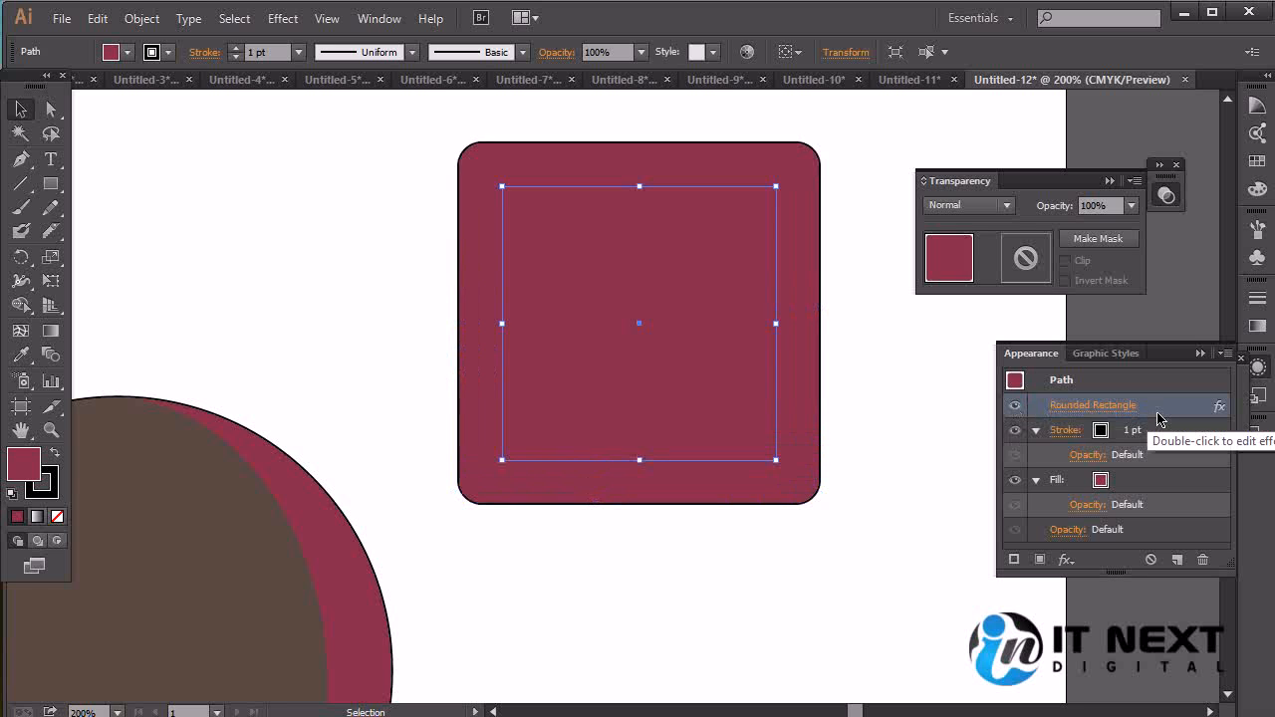
# Delete the square and draw a crimson rounded rectangle with widely rounded corners in its place
pyautogui.press('Delete')
pyautogui.click(55, 185)
pyautogui.moveTo(55, 185); pyautogui.dragTo(142, 202)
pyautogui.moveTo(457, 219); pyautogui.dragTo(799, 562)
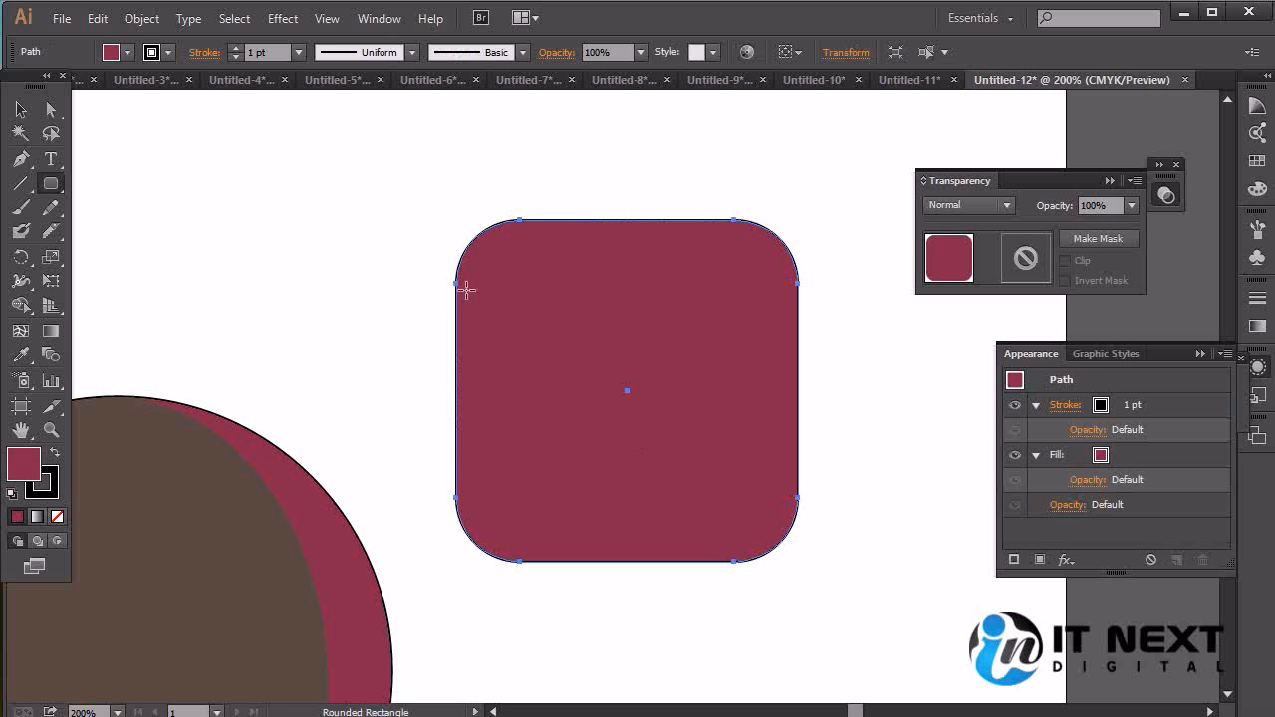
# Apply a Convert to Shape Rectangle effect to the rounded rectangle, using relative sizing with 18 pt extra width and height
pyautogui.click(283, 18)
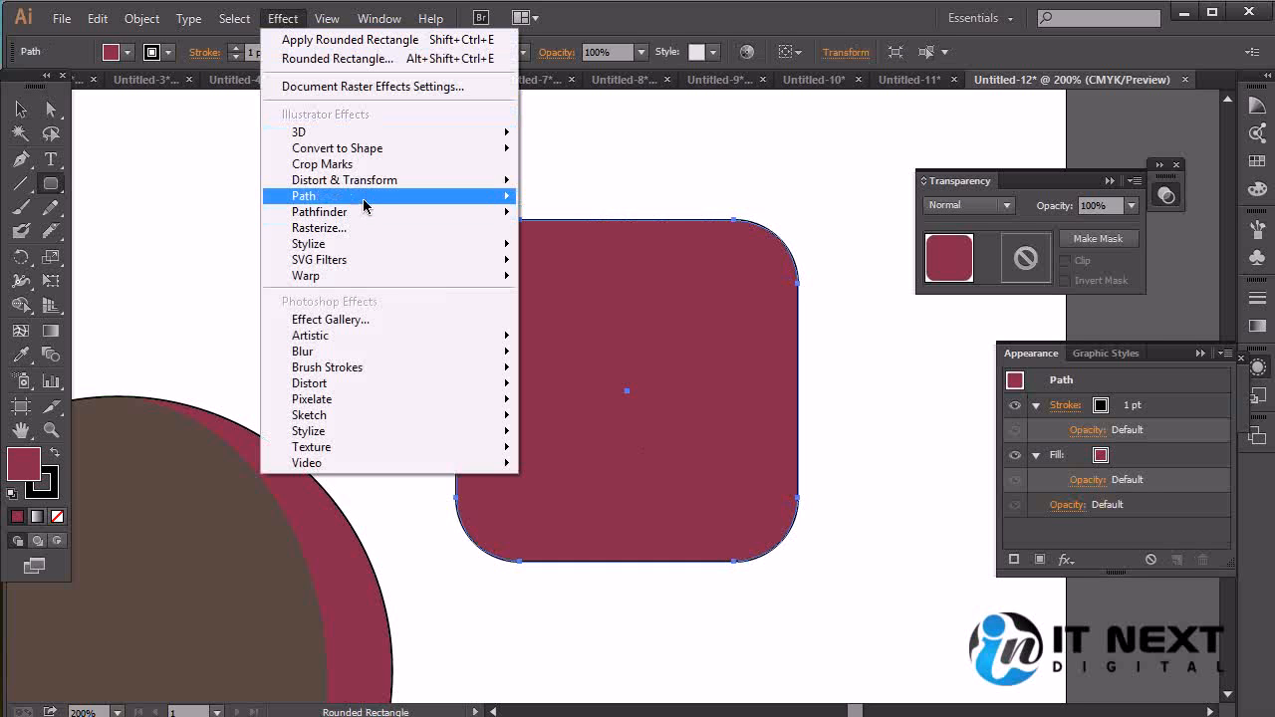
pyautogui.moveTo(355, 185)
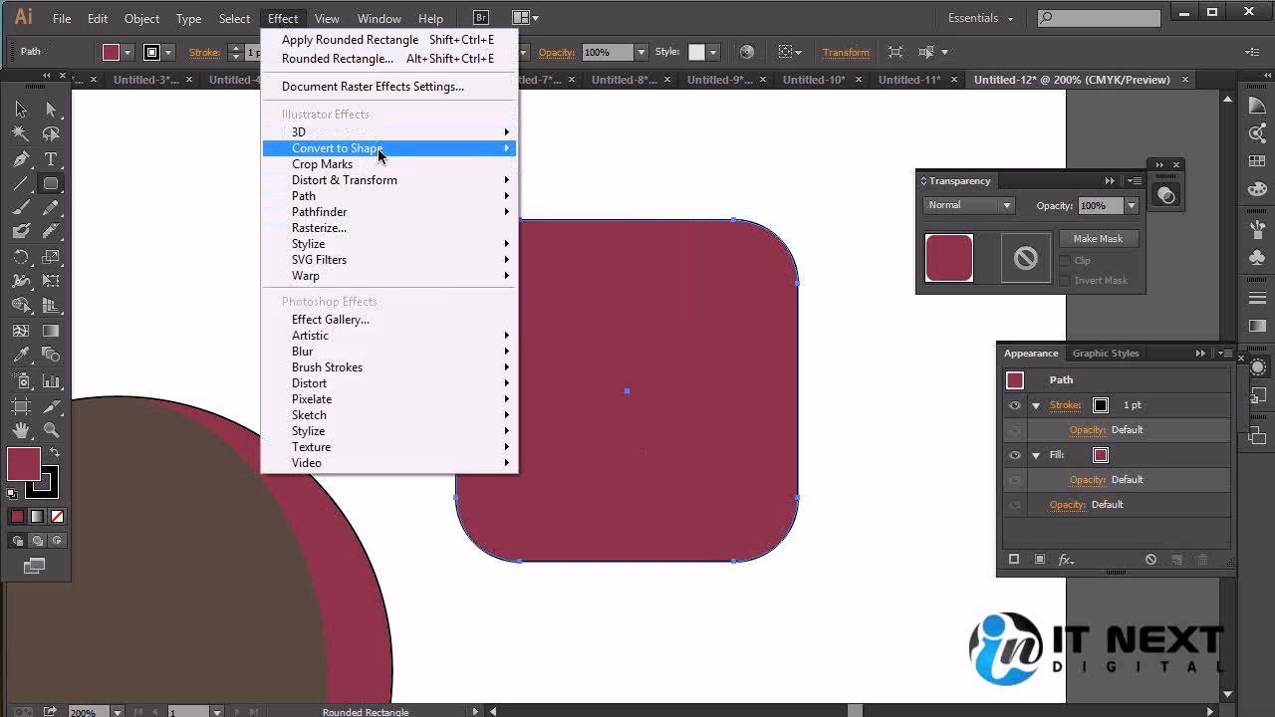
pyautogui.moveTo(379, 153)
pyautogui.click(583, 155)
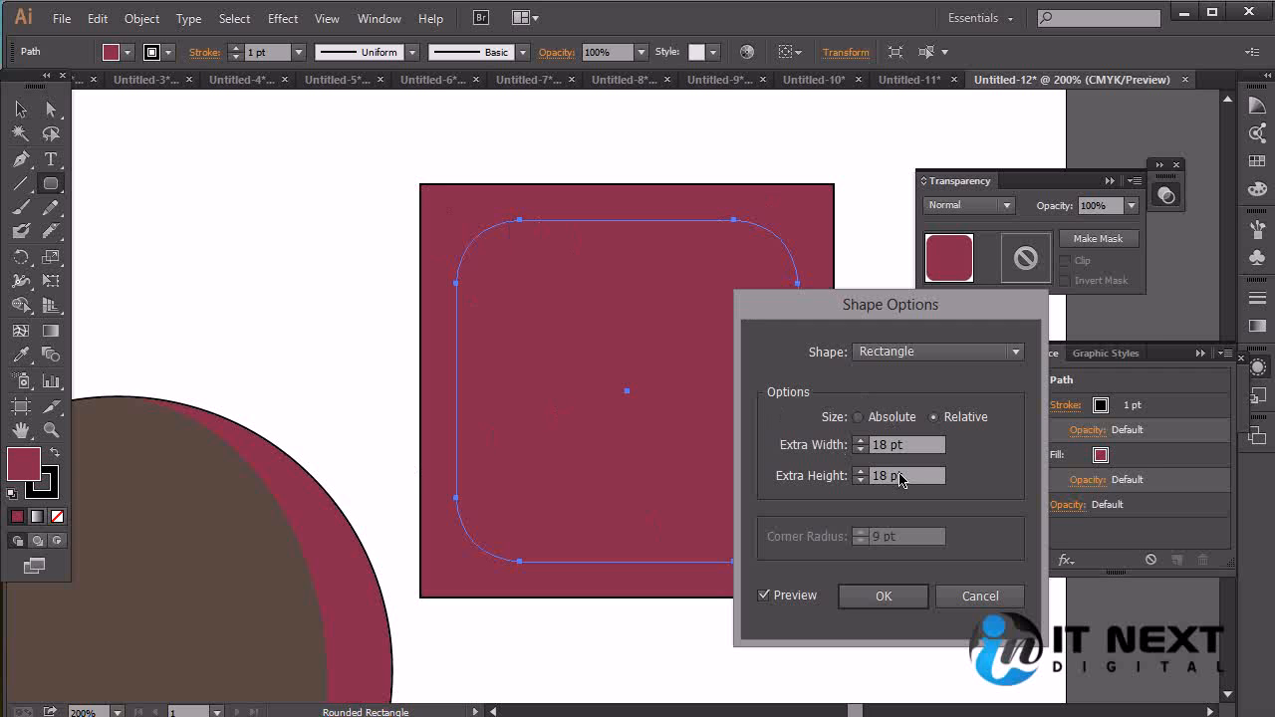
pyautogui.click(877, 597)
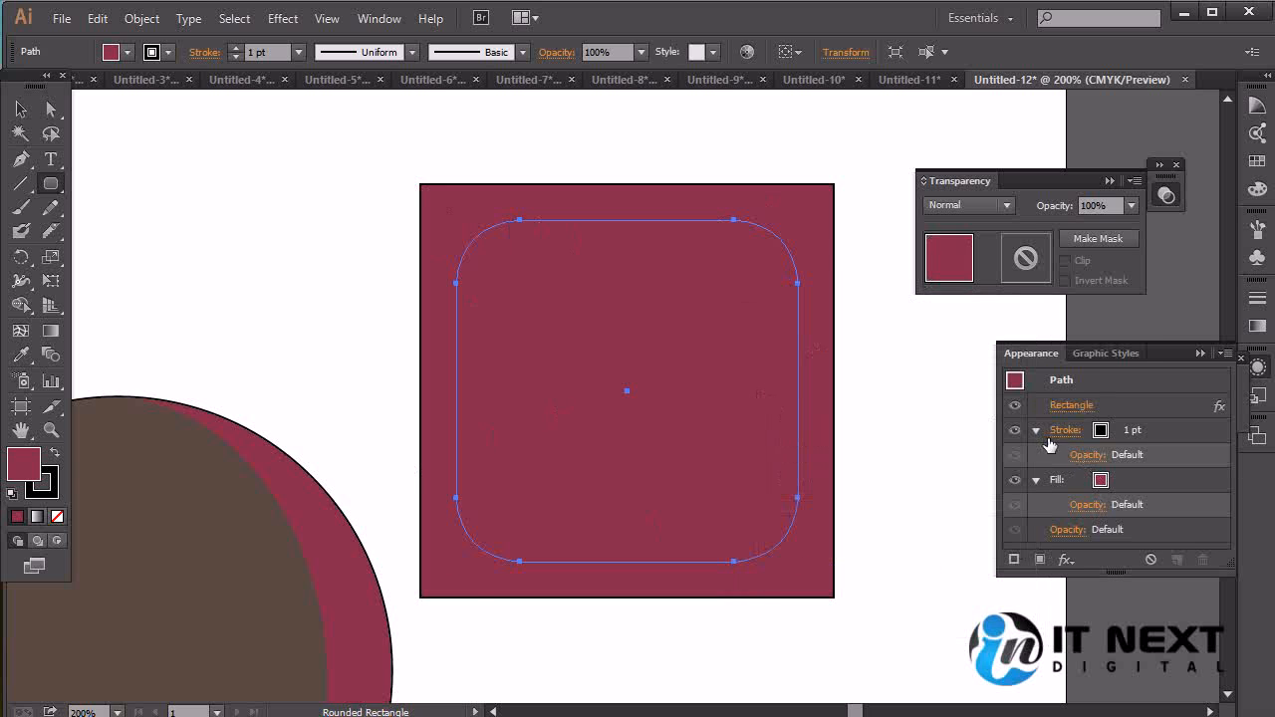
# Toggle the Rectangle effect's visibility off and on to compare the original rounded shape with the converted one
pyautogui.click(1015, 406)
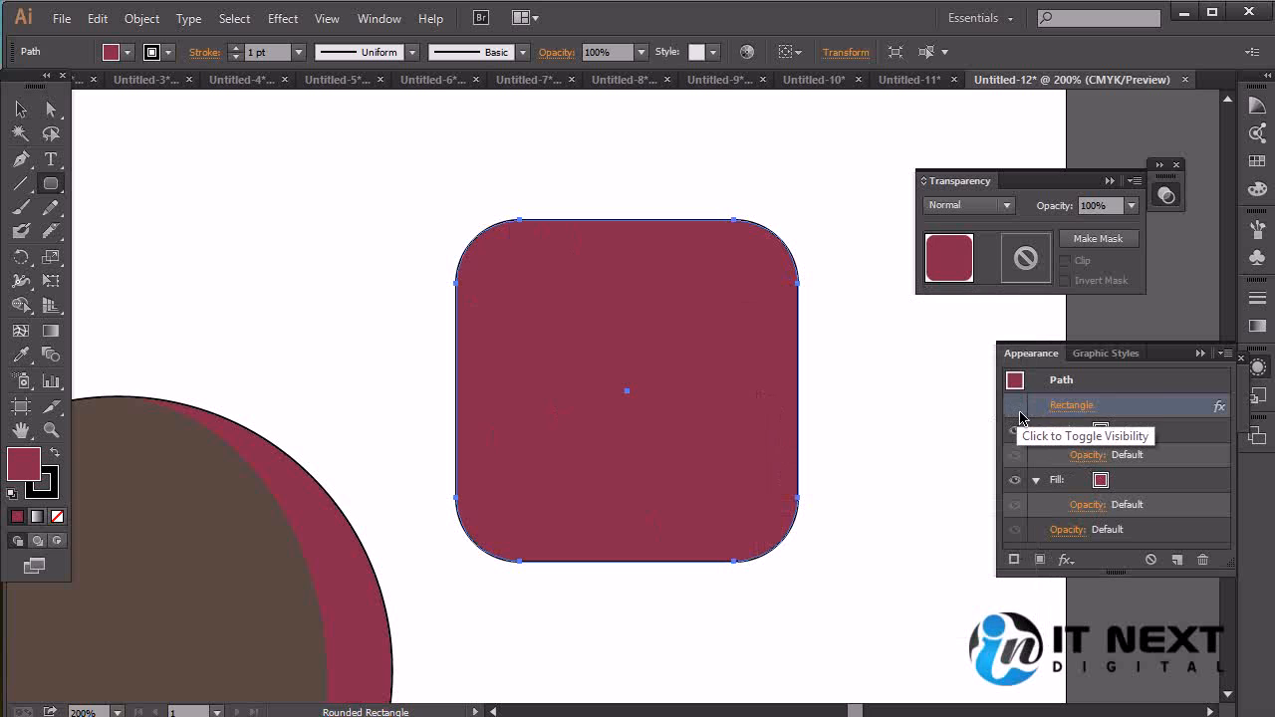
pyautogui.click(1016, 409)
pyautogui.click(1015, 409)
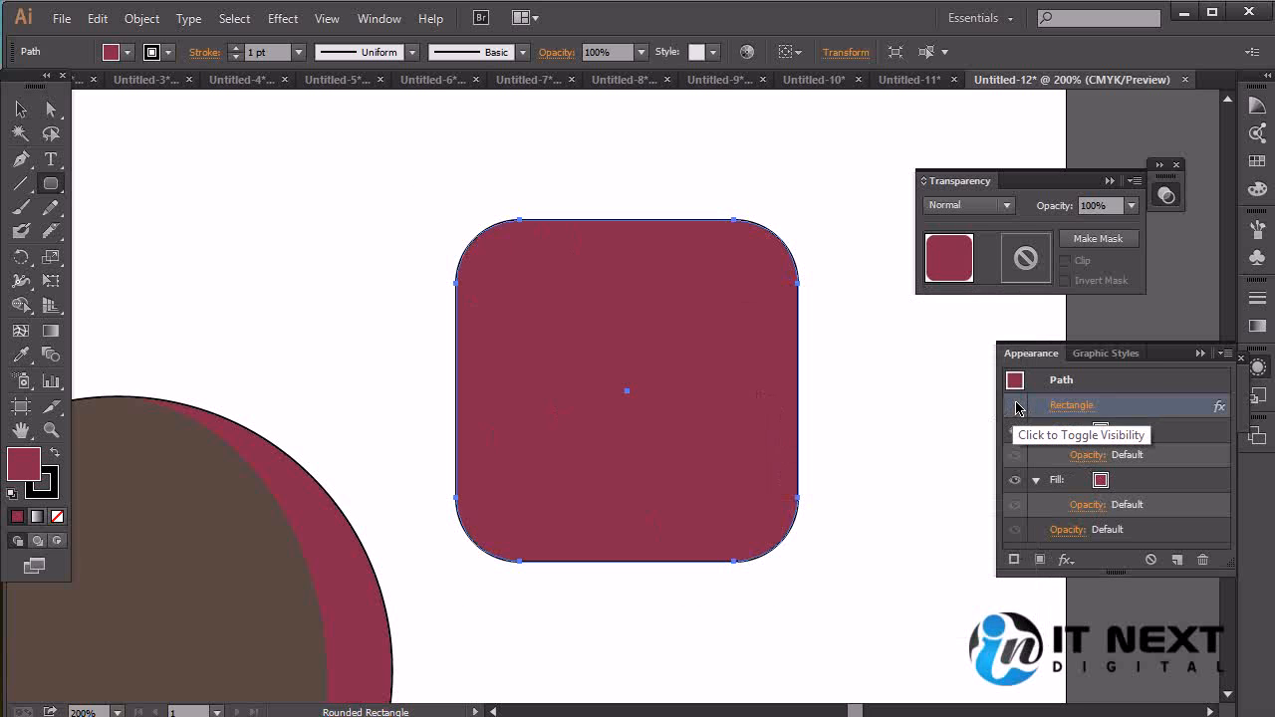
pyautogui.click(1016, 409)
# Delete the converted rounded rectangle and draw a smaller crimson square in its place with the Rectangle tool
pyautogui.press('Delete')
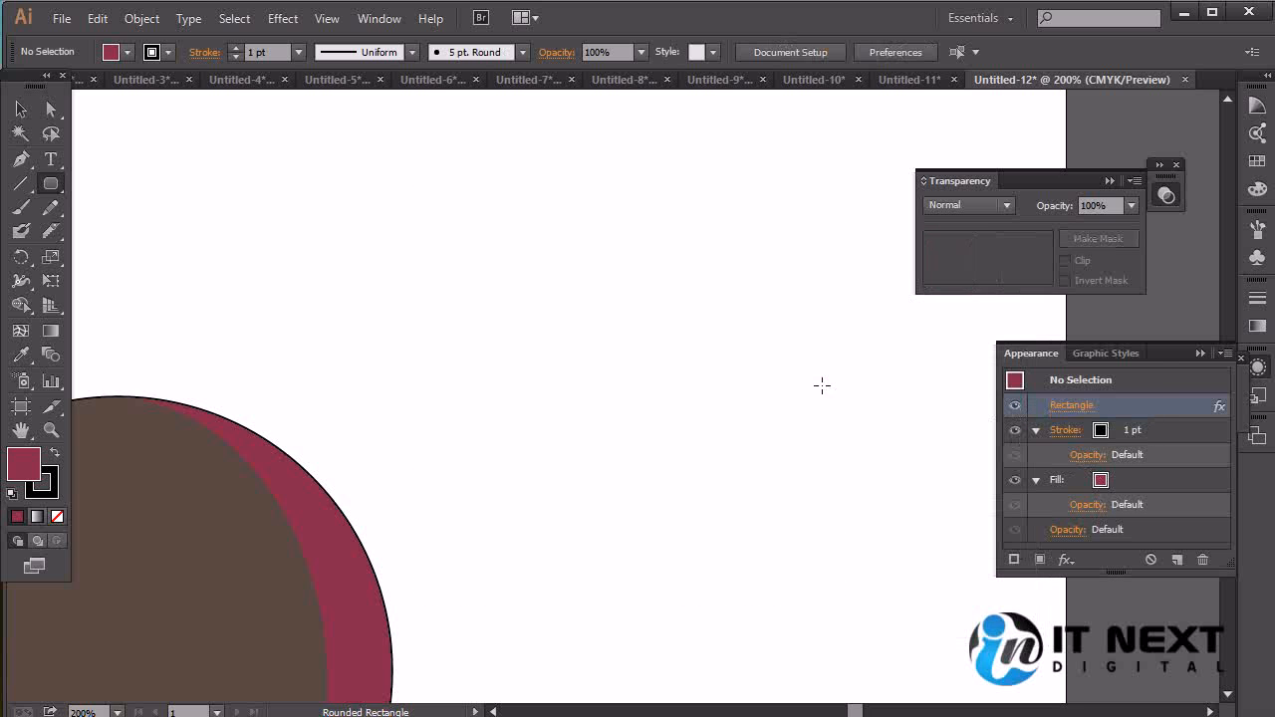
pyautogui.moveTo(55, 189); pyautogui.dragTo(152, 180)
pyautogui.moveTo(545, 251); pyautogui.dragTo(692, 395)
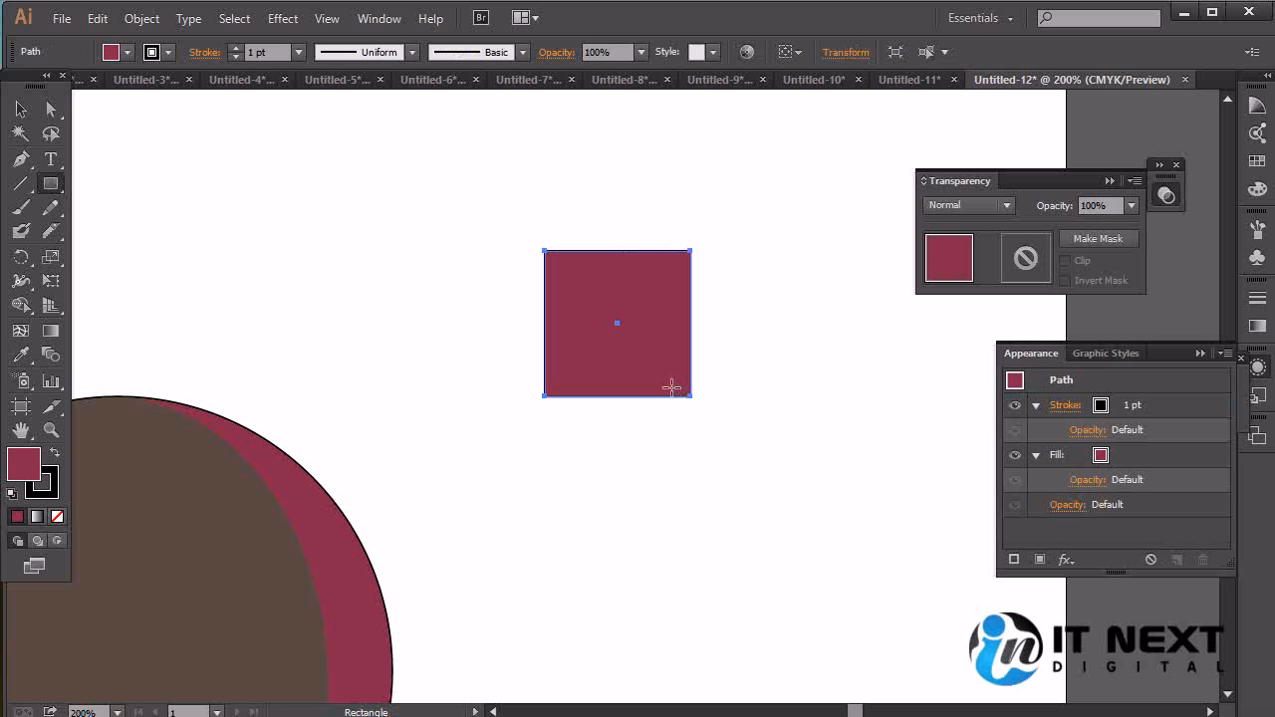
# Preview the Convert to Shape options Rounded Rectangle and Rectangle on the square, and apply Ellipse with 18 pt extra width and height
pyautogui.click(283, 18)
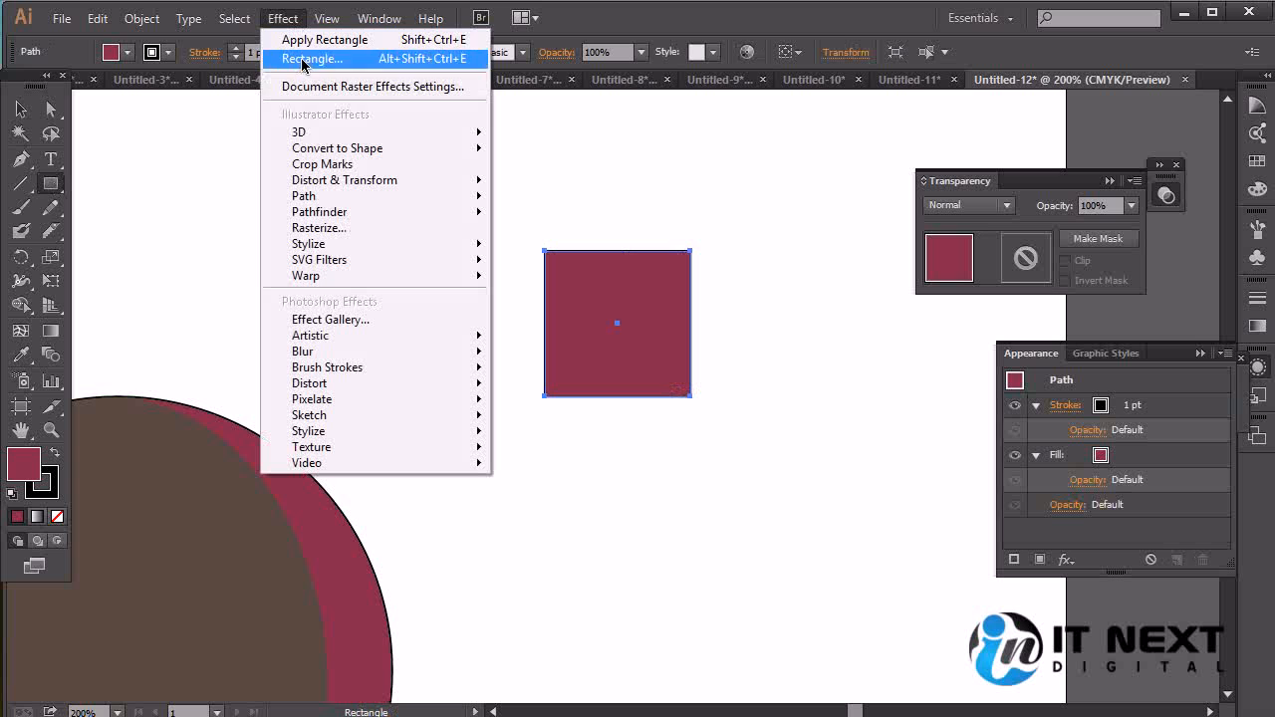
pyautogui.moveTo(338, 149)
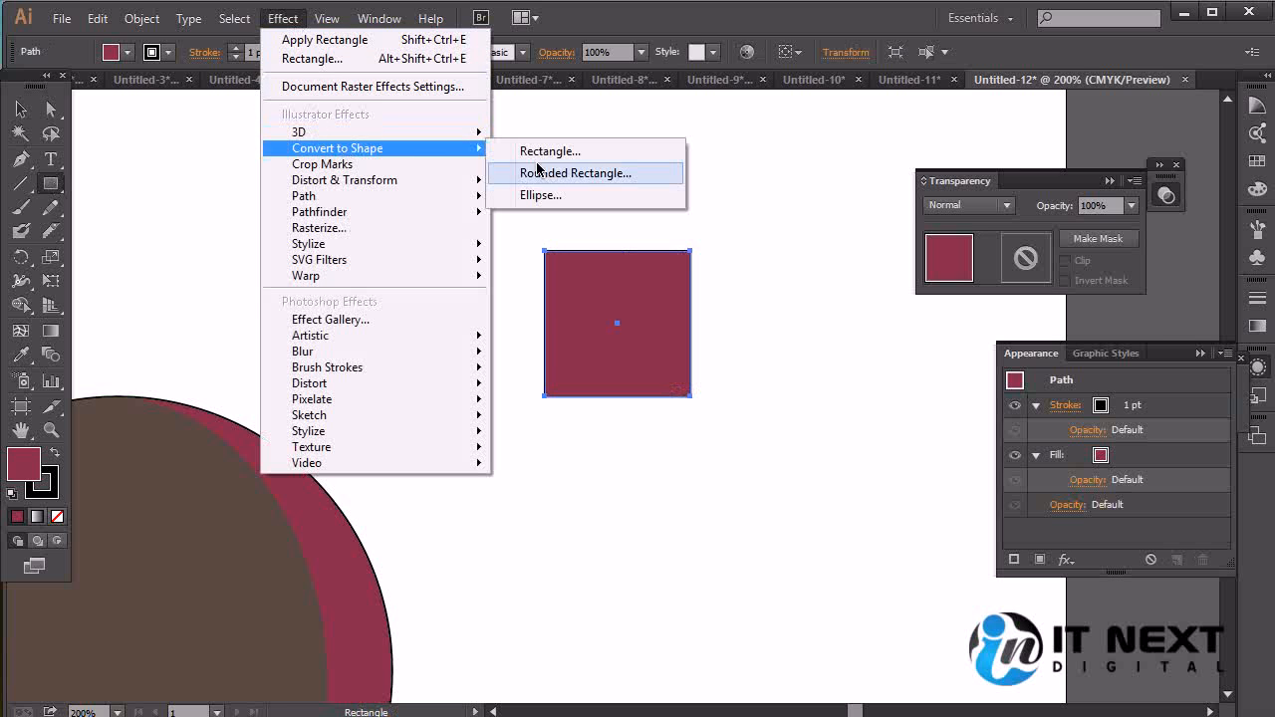
pyautogui.click(620, 202)
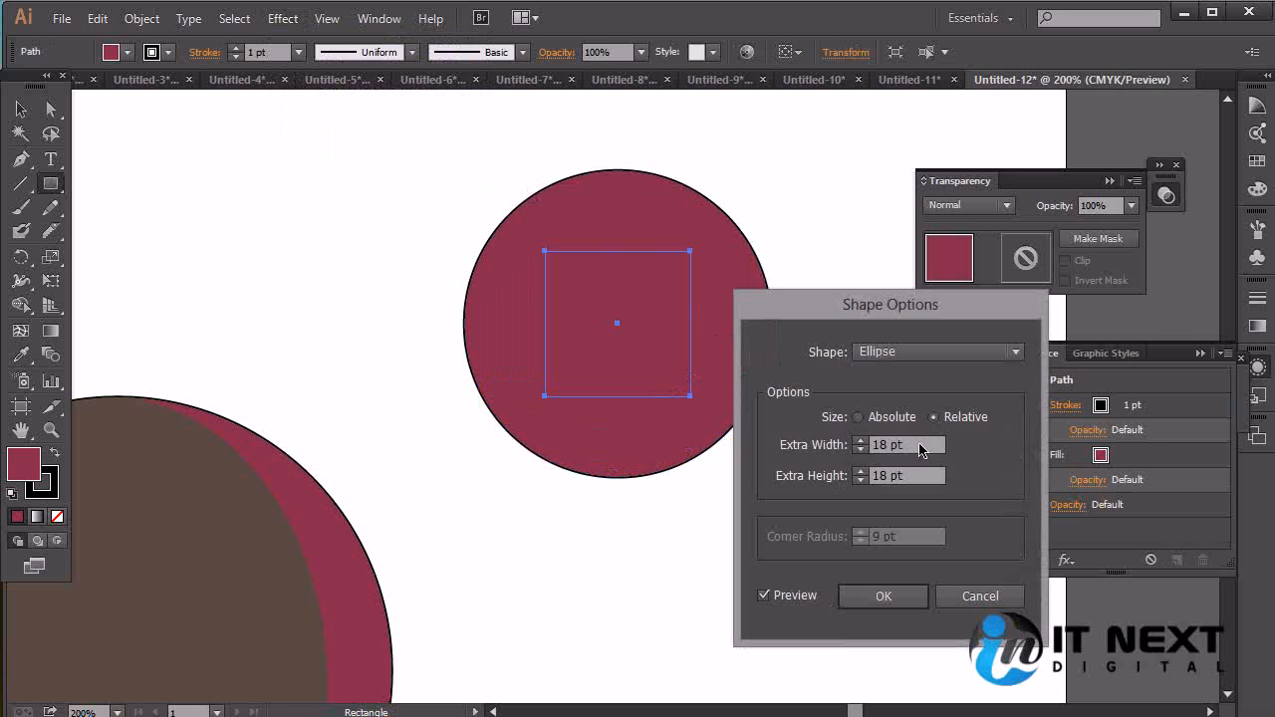
pyautogui.click(916, 355)
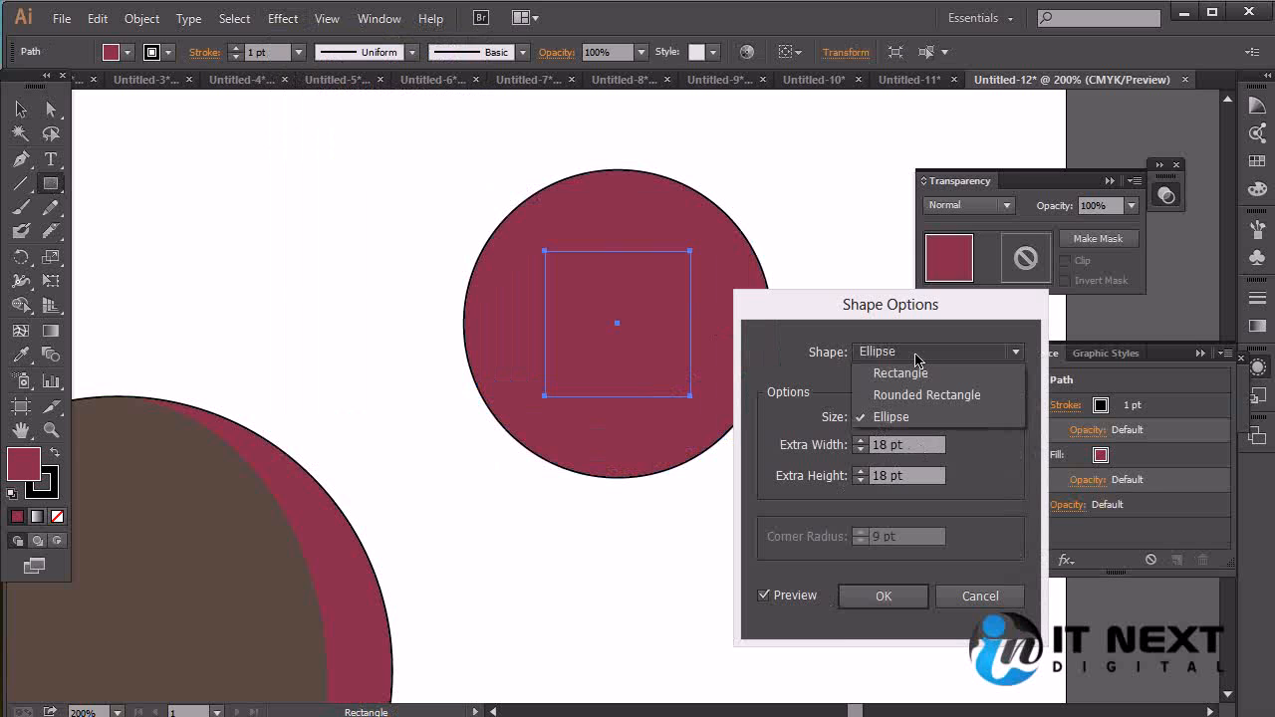
pyautogui.click(926, 395)
pyautogui.click(921, 355)
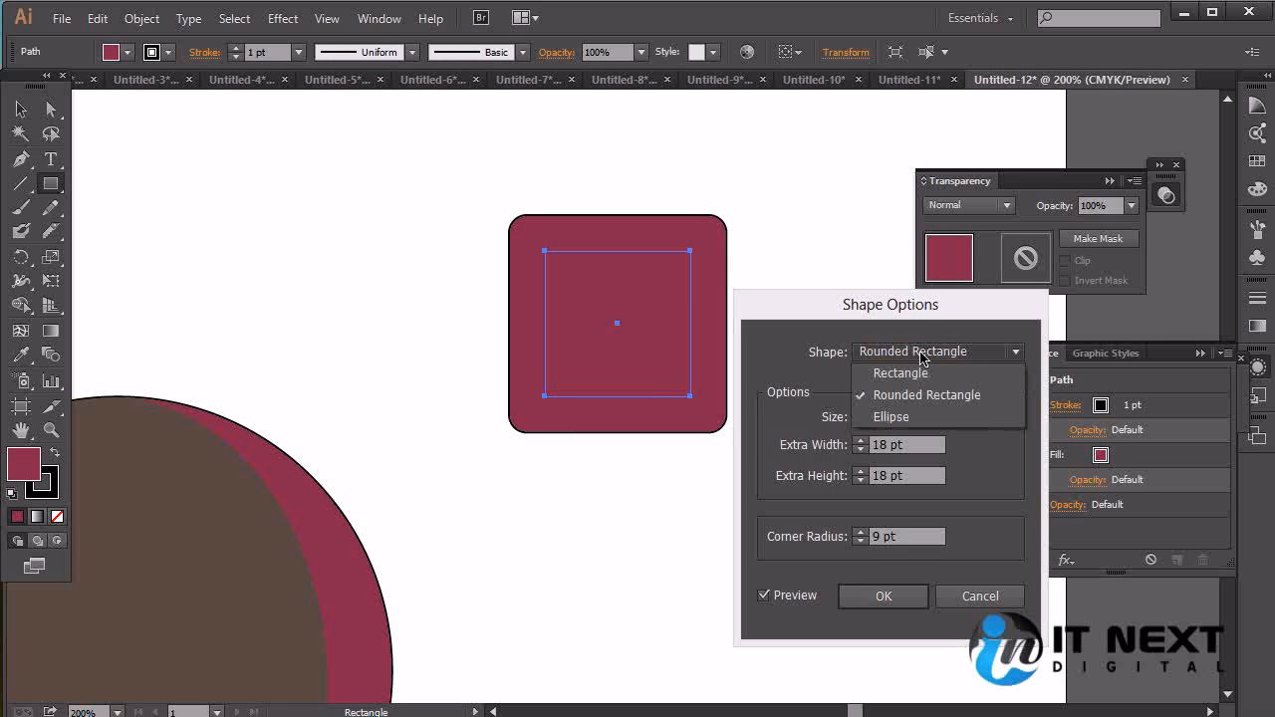
pyautogui.click(919, 372)
pyautogui.click(919, 353)
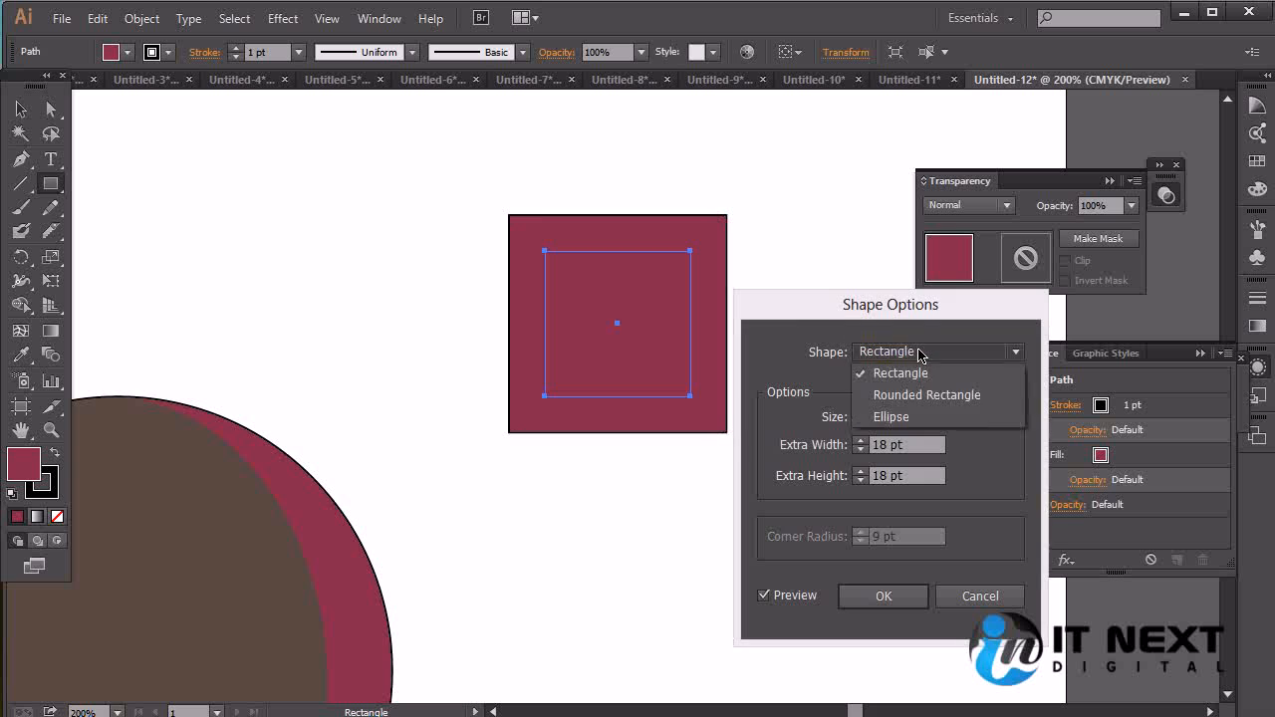
pyautogui.click(918, 416)
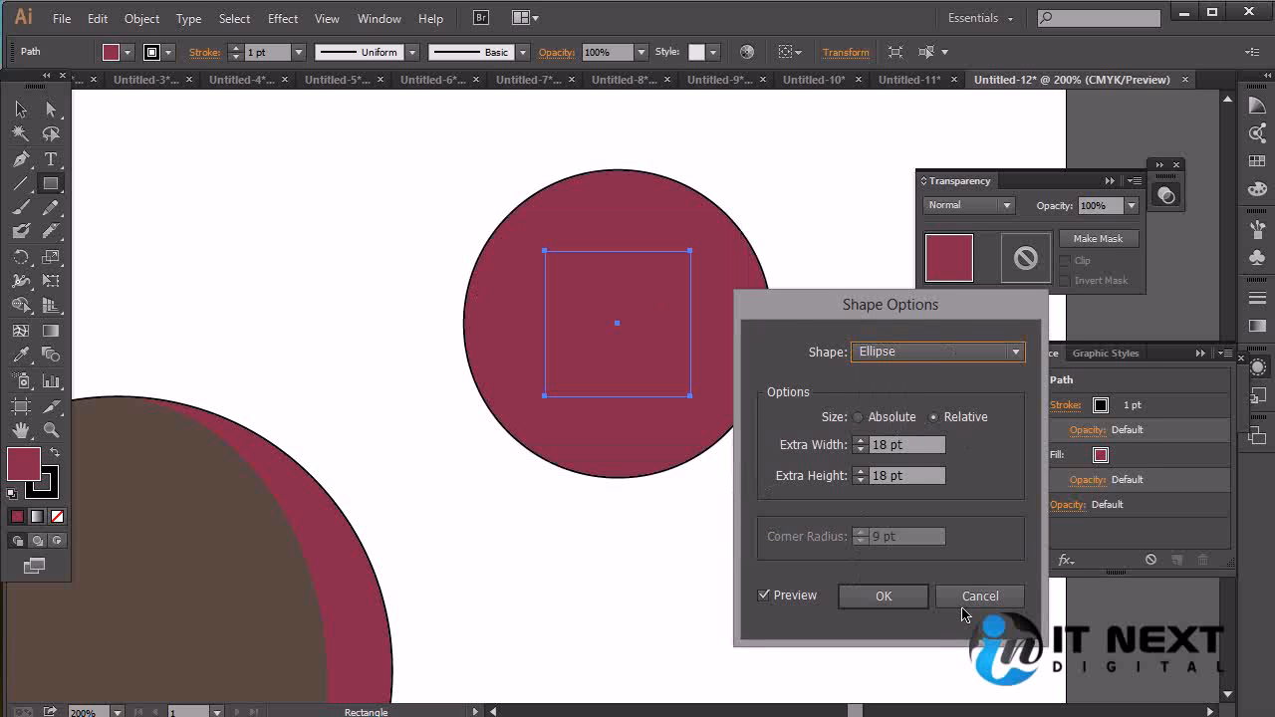
pyautogui.click(881, 597)
# Delete the square carrying the Ellipse effect
pyautogui.click(21, 109)
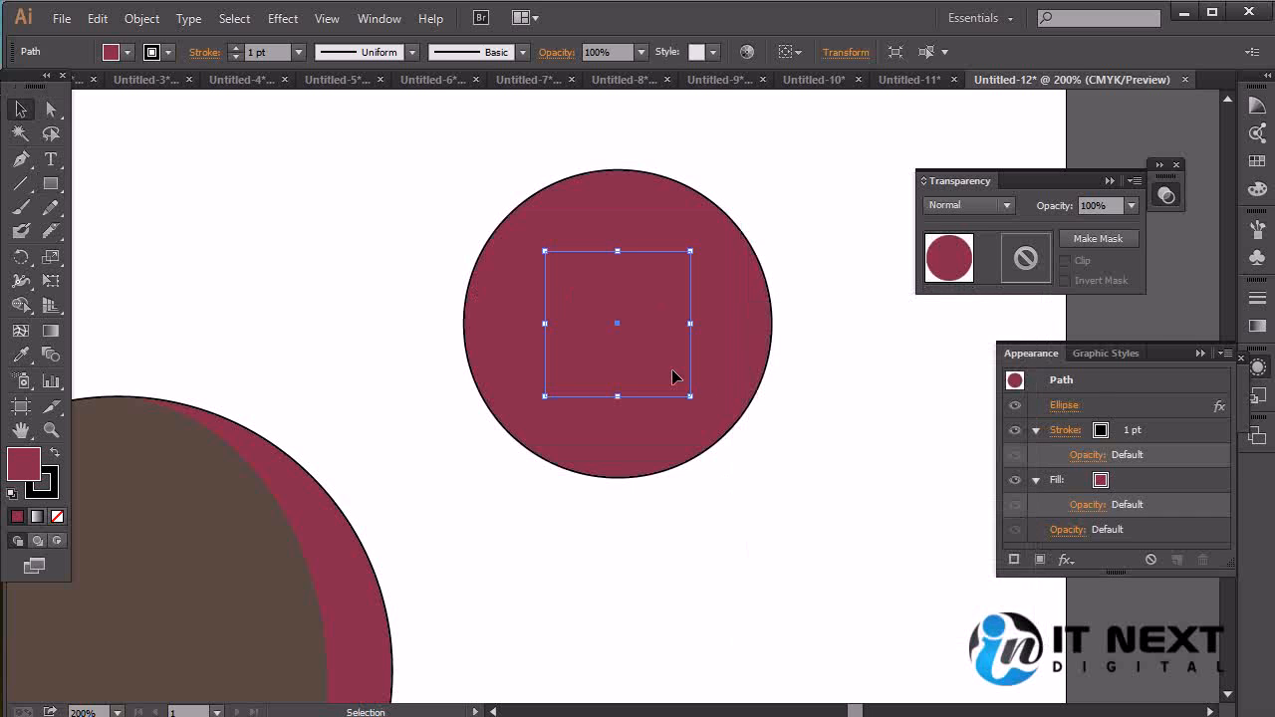
pyautogui.press('Delete')
pyautogui.click(283, 18)
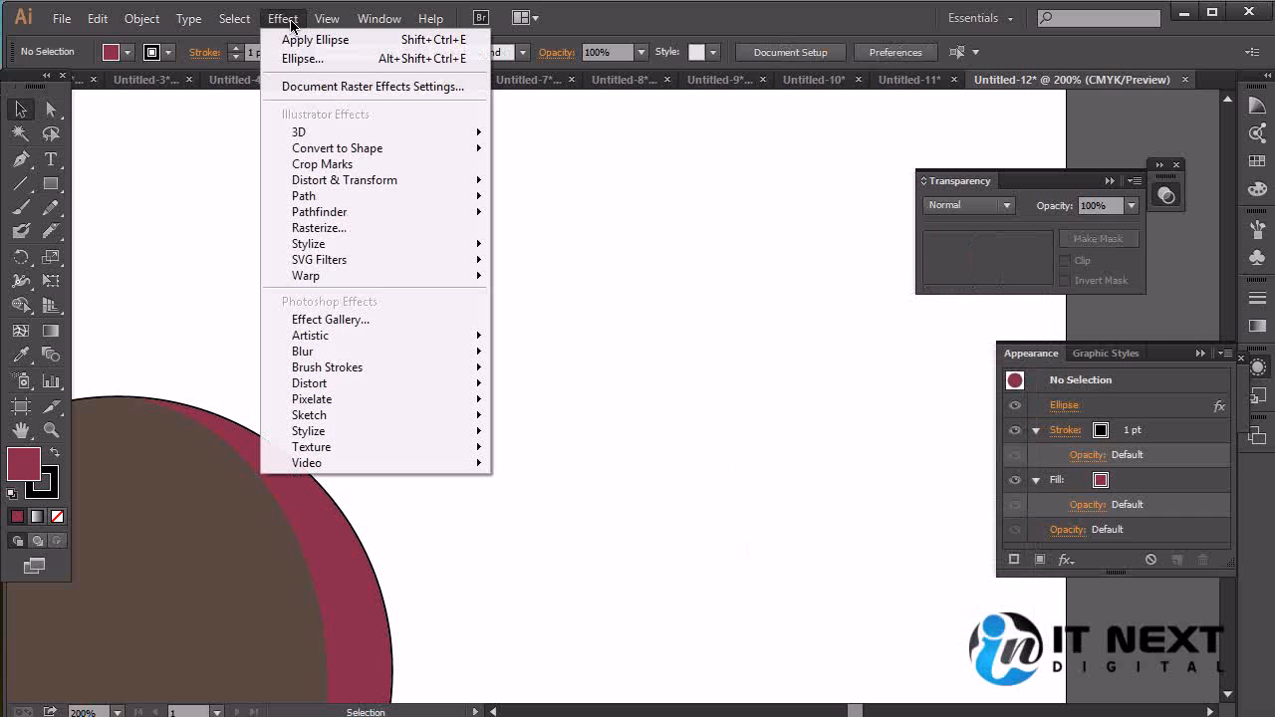
pyautogui.moveTo(338, 134)
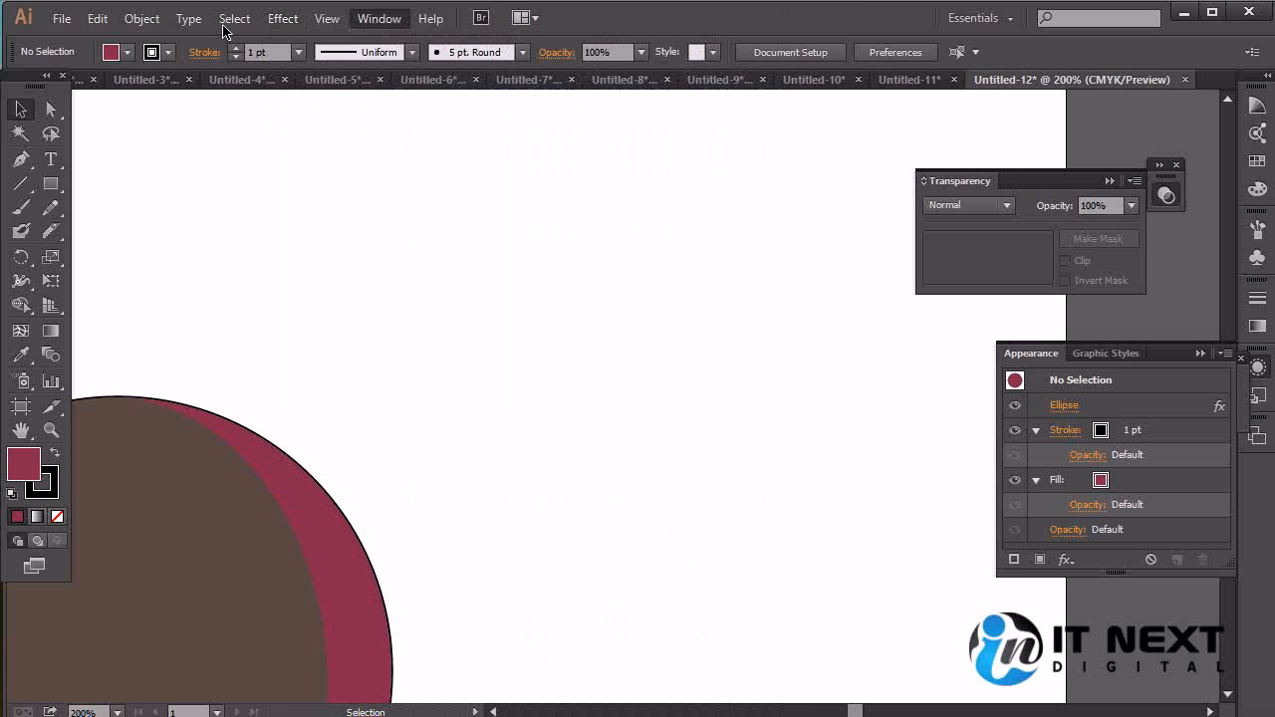
pyautogui.moveTo(303, 26)
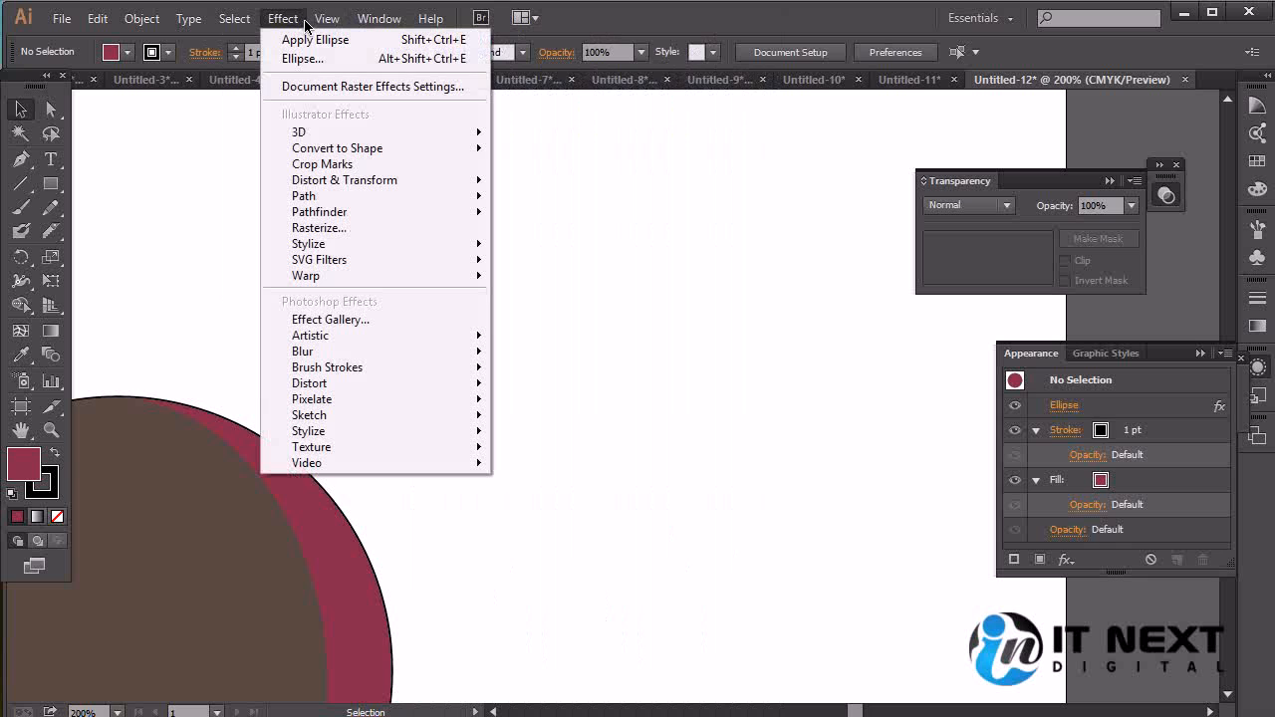
pyautogui.moveTo(489, 154)
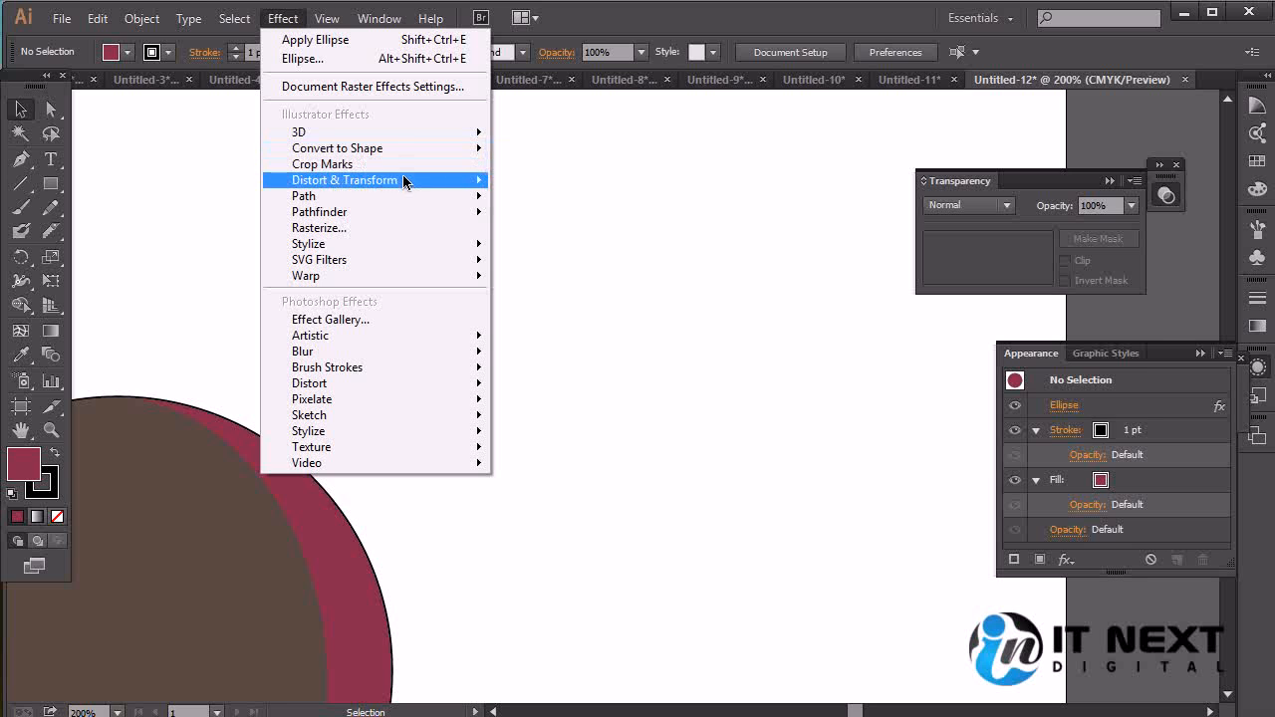
pyautogui.moveTo(403, 182)
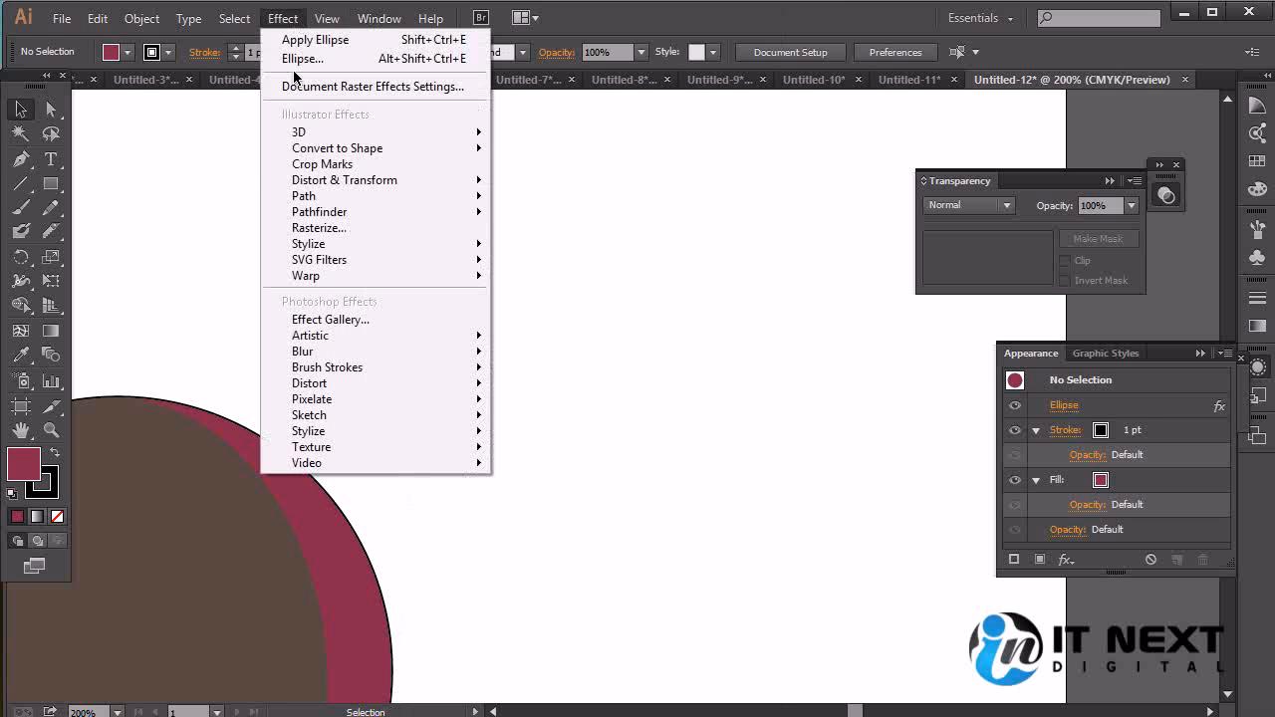
pyautogui.moveTo(374, 202)
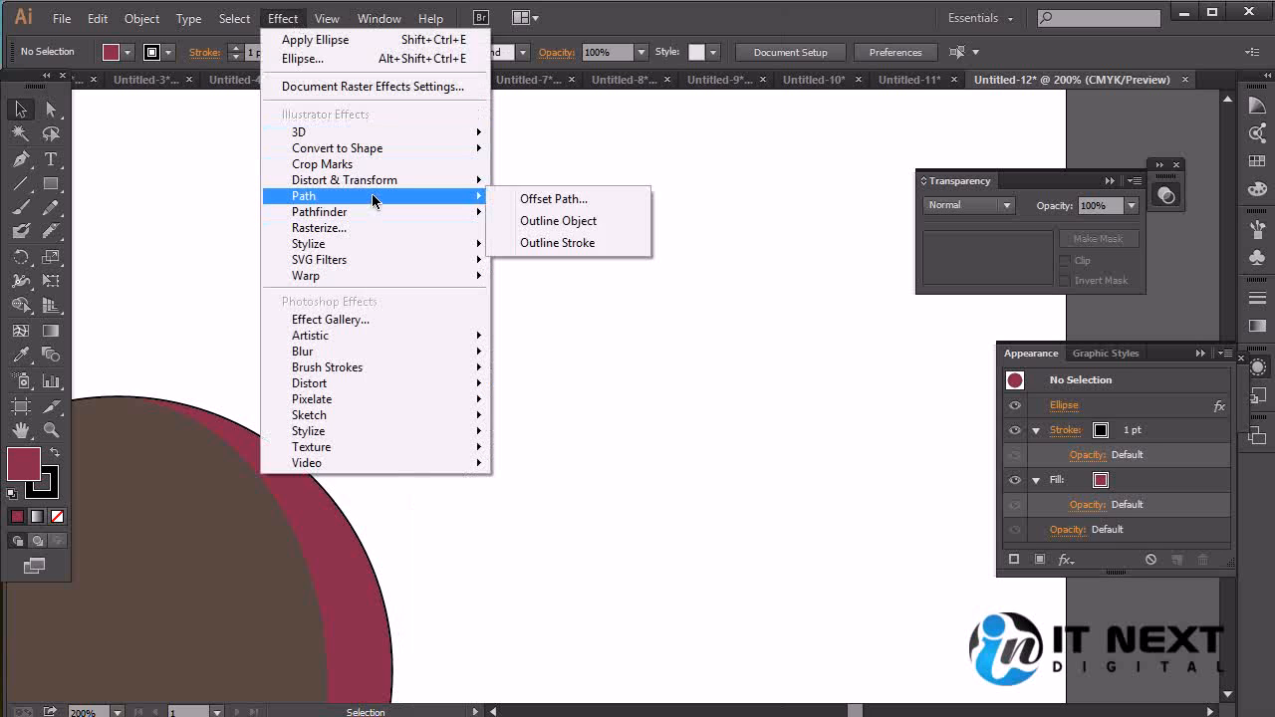